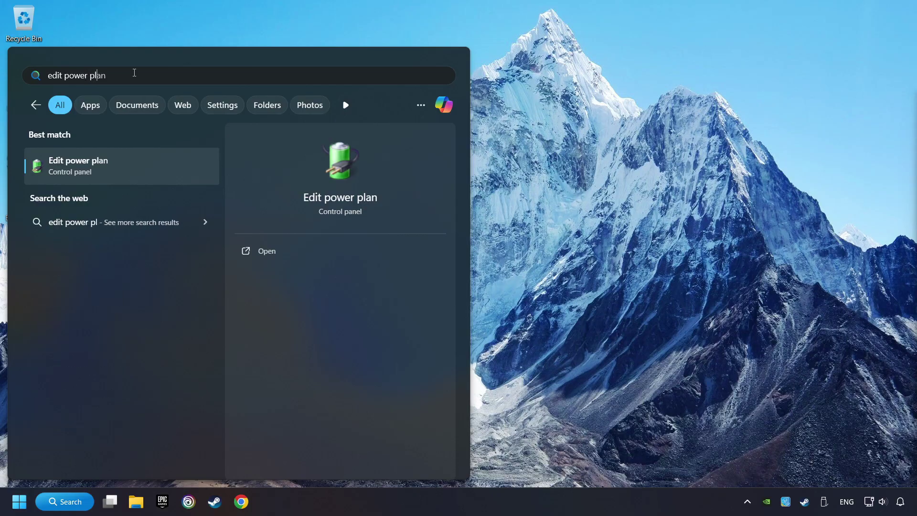
# Open the Edit power plan settings from a system search and go up to the Power Options overview.
pyautogui.click(168, 164)
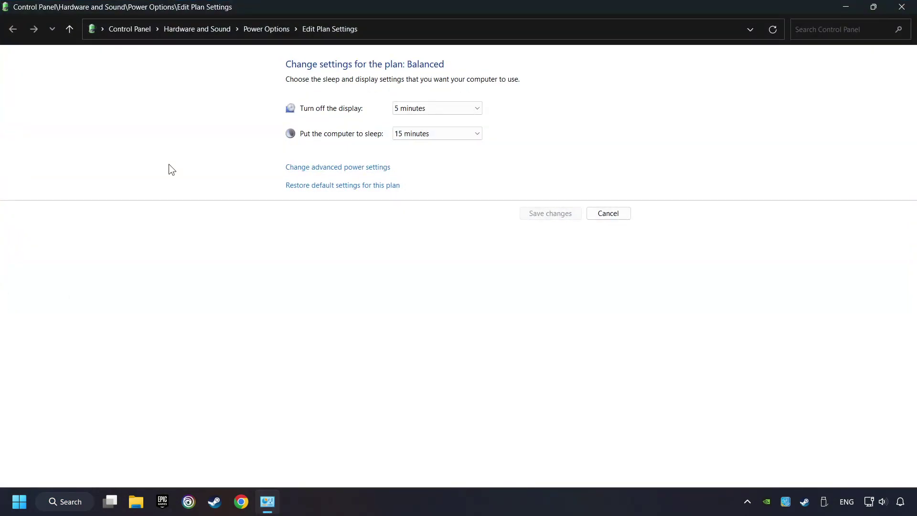
pyautogui.click(266, 30)
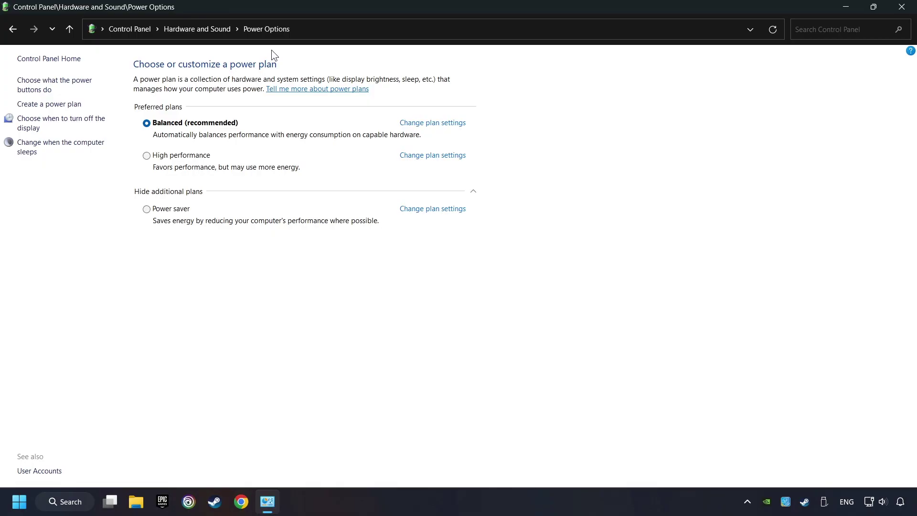
# Search for cmd, run Command Prompt as administrator, and move its window clear of the power plan list.
pyautogui.click(72, 501)
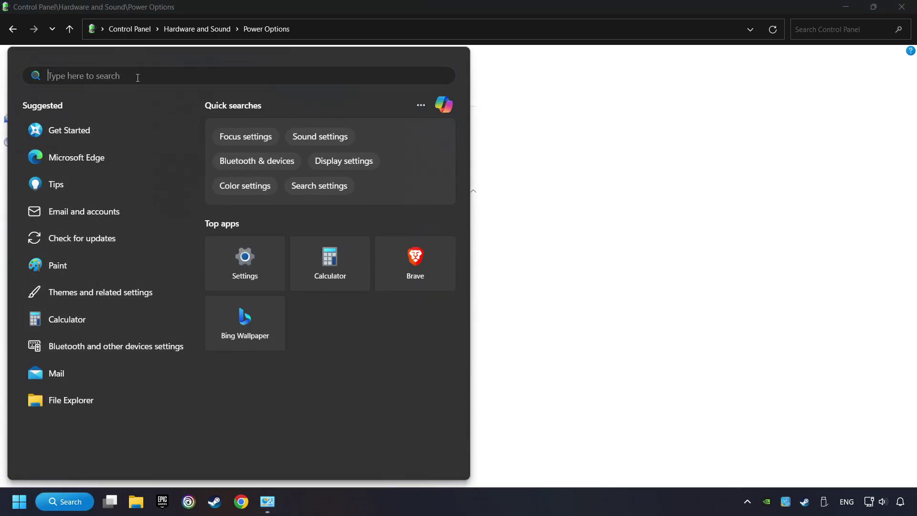
pyautogui.write('cmd')
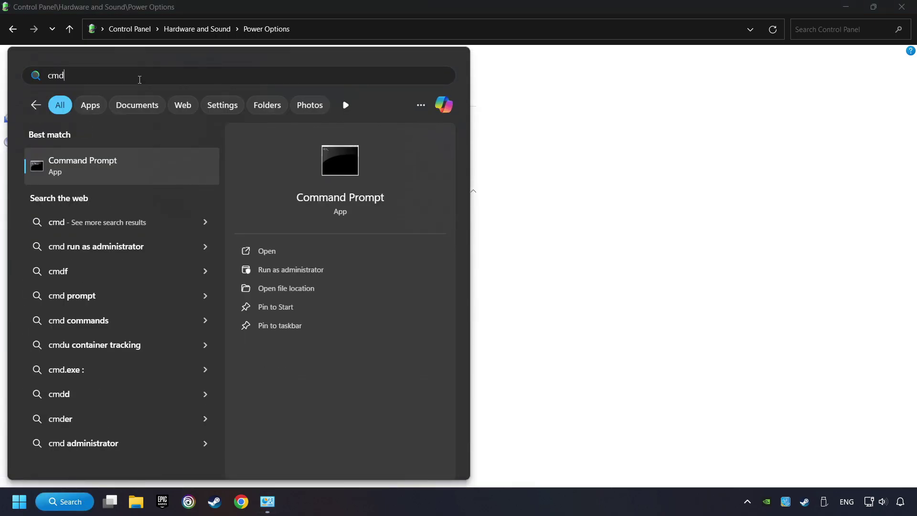
pyautogui.rightClick(162, 164)
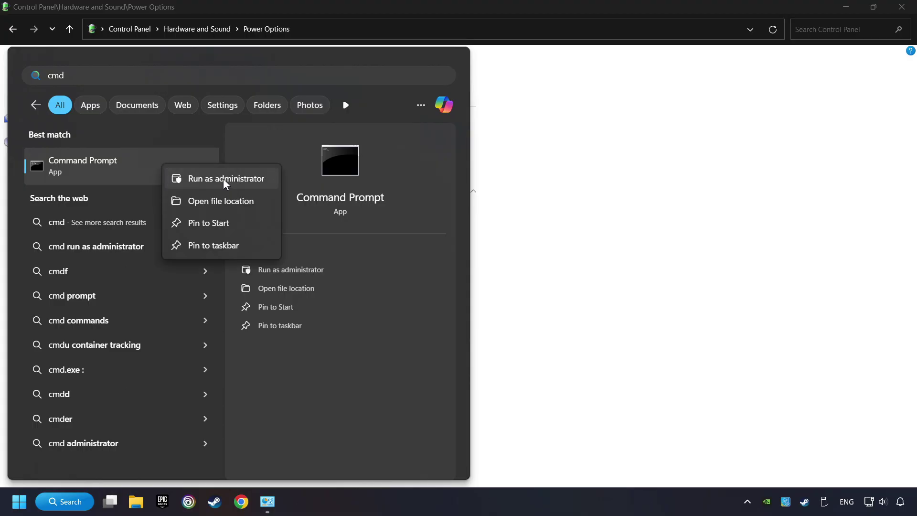
pyautogui.click(251, 178)
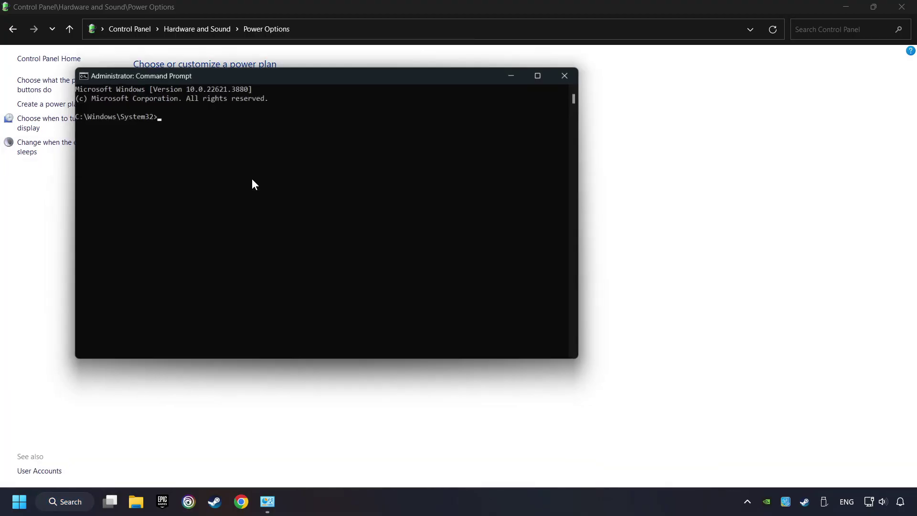
pyautogui.moveTo(236, 72); pyautogui.dragTo(180, 186)
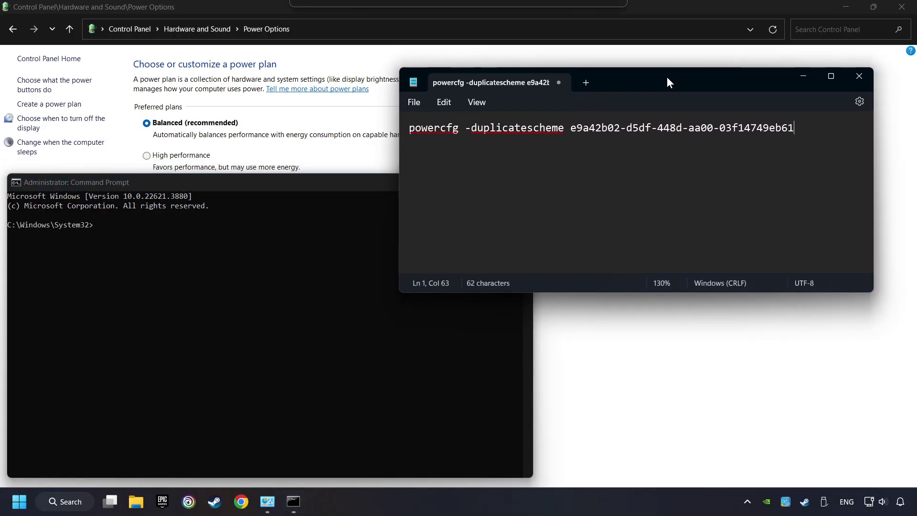
# Copy the whole powercfg -duplicatescheme command from the Notepad note and close Notepad.
pyautogui.moveTo(666, 78); pyautogui.dragTo(708, 39)
pyautogui.moveTo(834, 91); pyautogui.dragTo(434, 93)
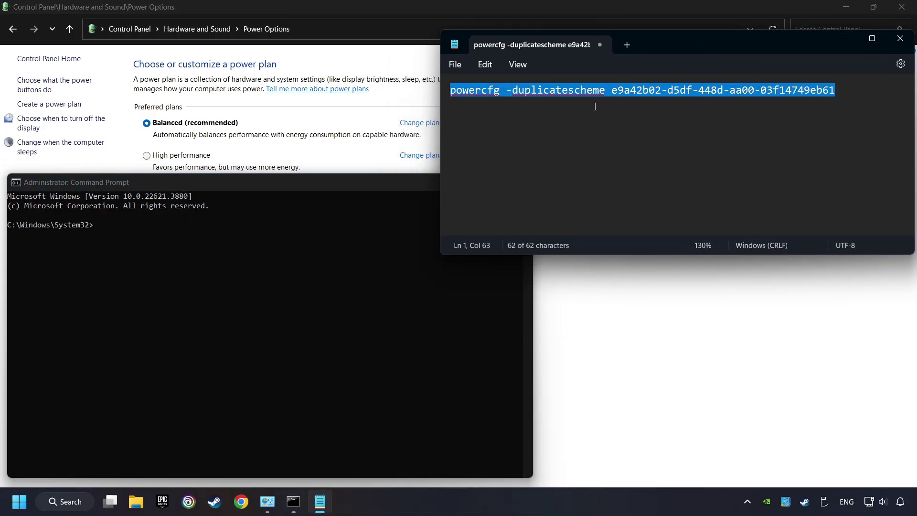
pyautogui.rightClick(637, 91)
pyautogui.click(650, 152)
pyautogui.click(900, 38)
# Run powercfg -duplicatescheme e9a42b02-d5df-448d-aa00-03f14749eb61 in the administrator Command Prompt and close it.
pyautogui.moveTo(295, 182); pyautogui.dragTo(444, 149)
pyautogui.rightClick(444, 149)
pyautogui.moveTo(466, 239)
pyautogui.click(579, 264)
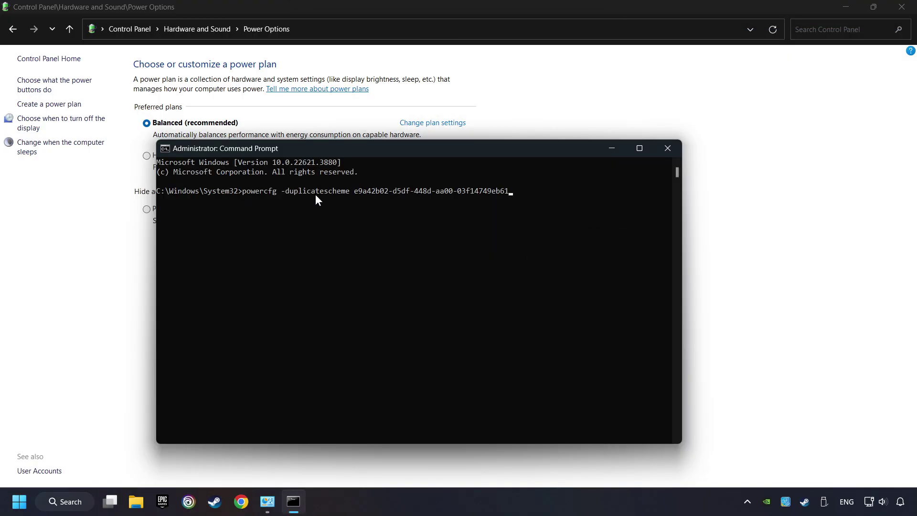
pyautogui.press('Return')
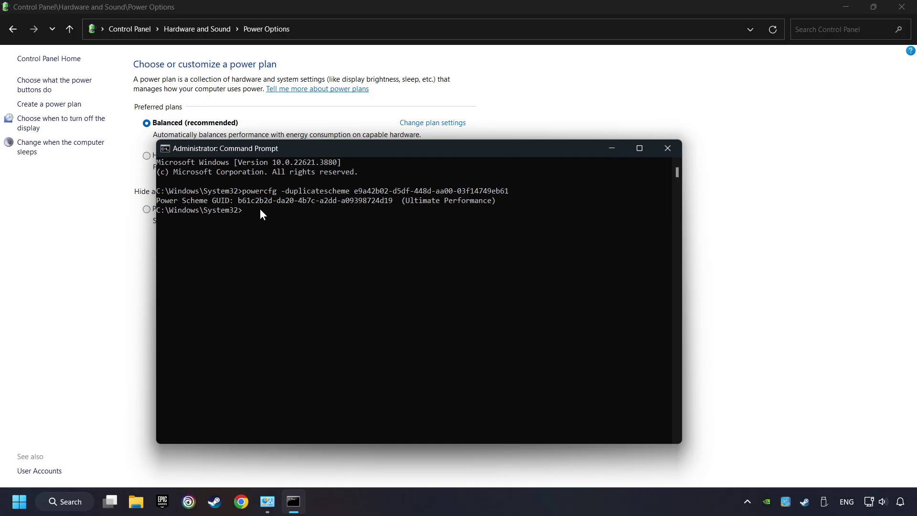
pyautogui.click(665, 151)
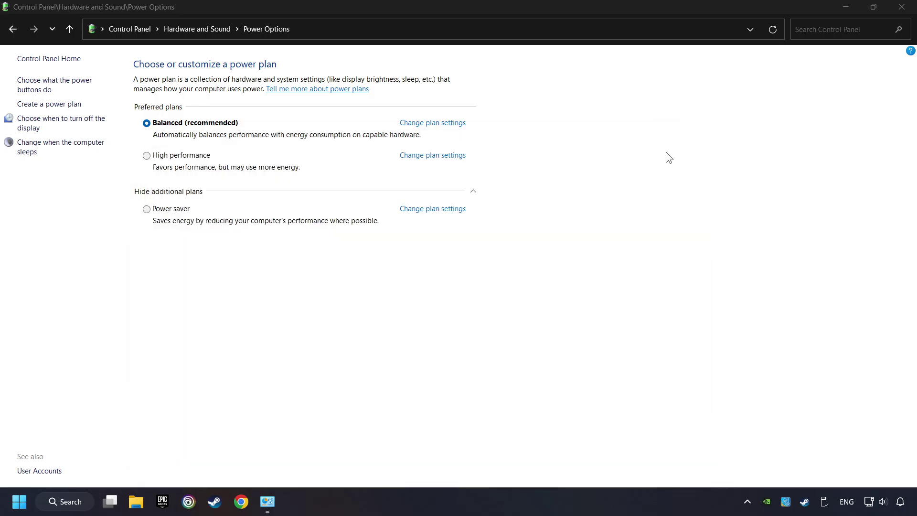
# Refresh Power Options, activate the Ultimate Performance plan, and close the window.
pyautogui.click(771, 31)
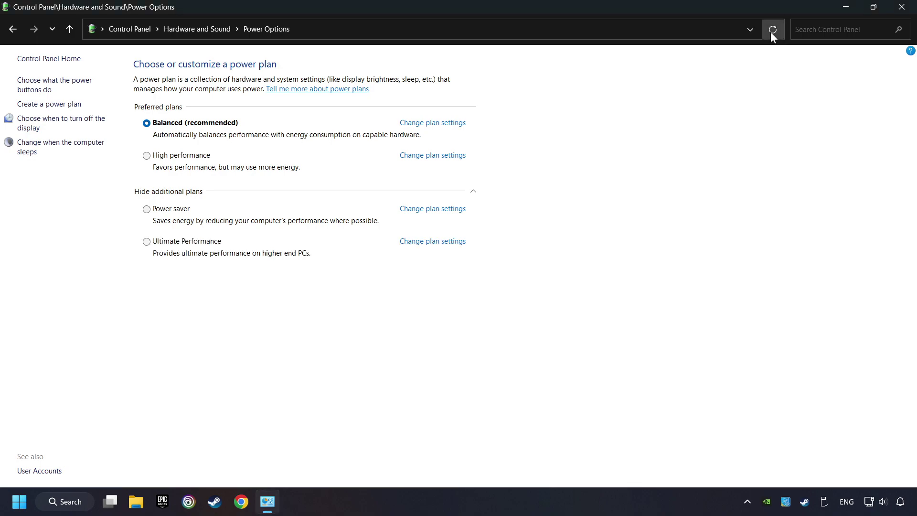
pyautogui.click(146, 242)
pyautogui.click(901, 8)
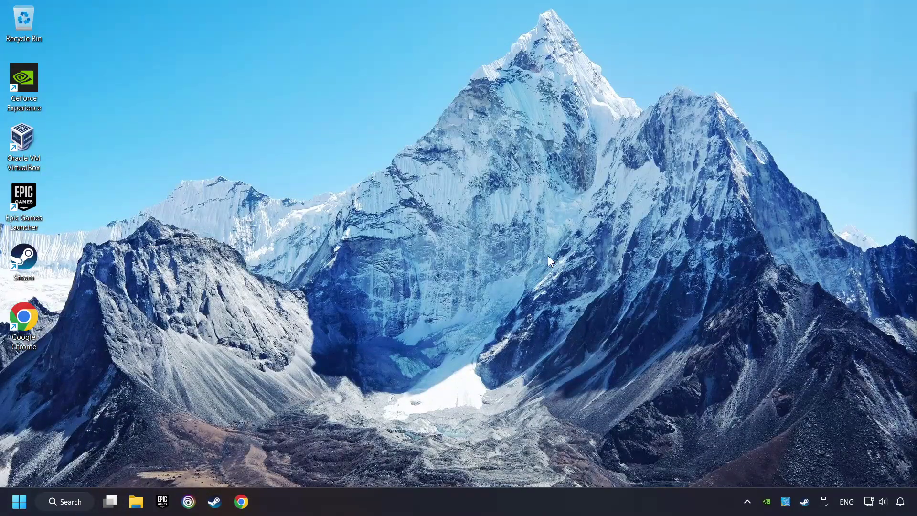
# Find Game Mode settings through a system search, turn Game Mode on, and close Settings.
pyautogui.click(53, 501)
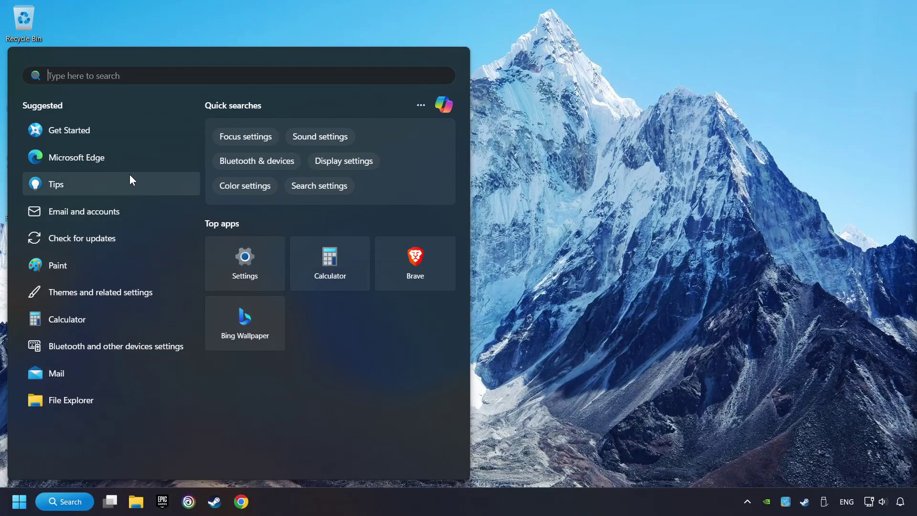
pyautogui.write('game m')
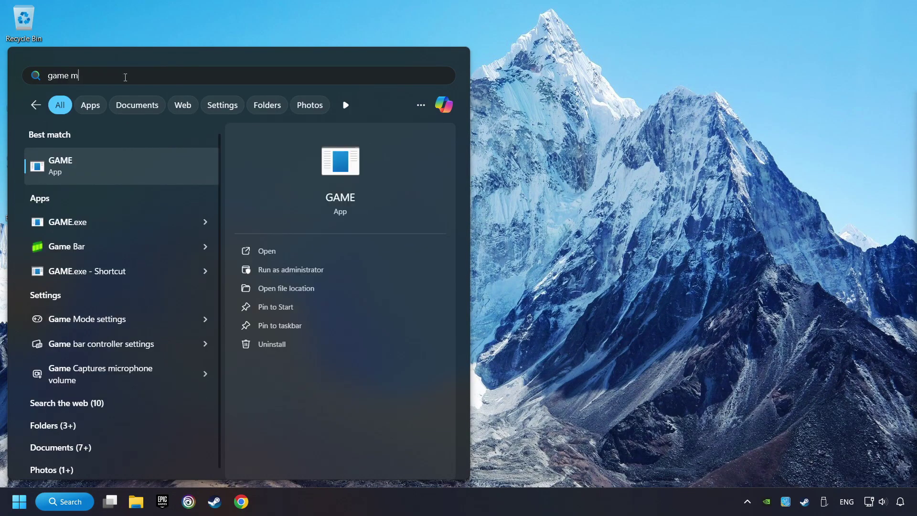
pyautogui.write('ode settings')
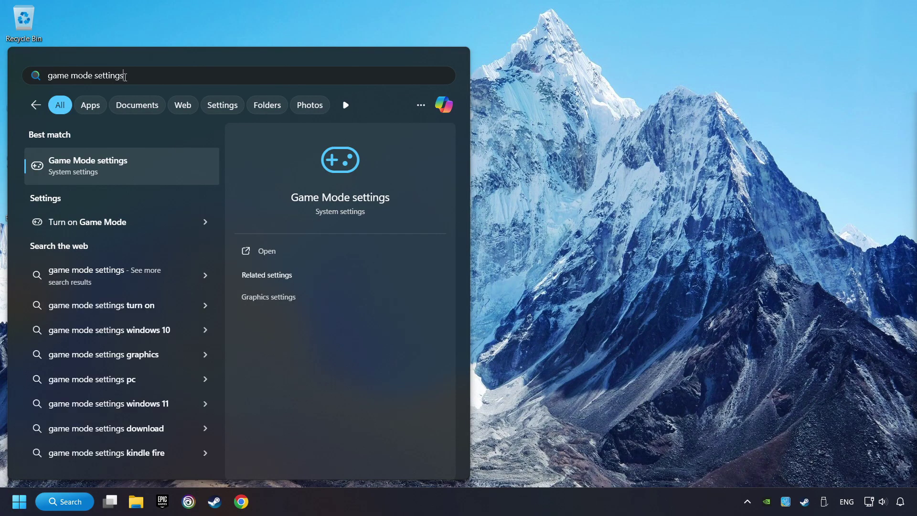
pyautogui.click(172, 169)
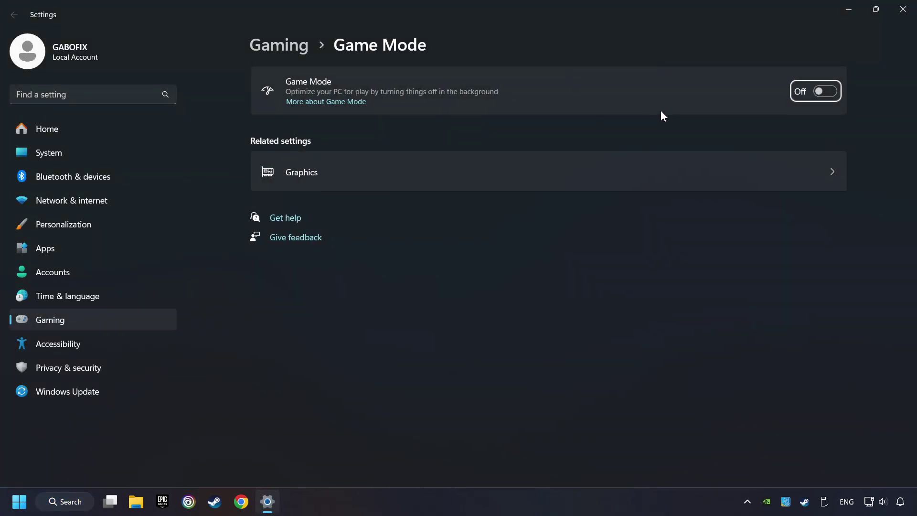
pyautogui.click(825, 92)
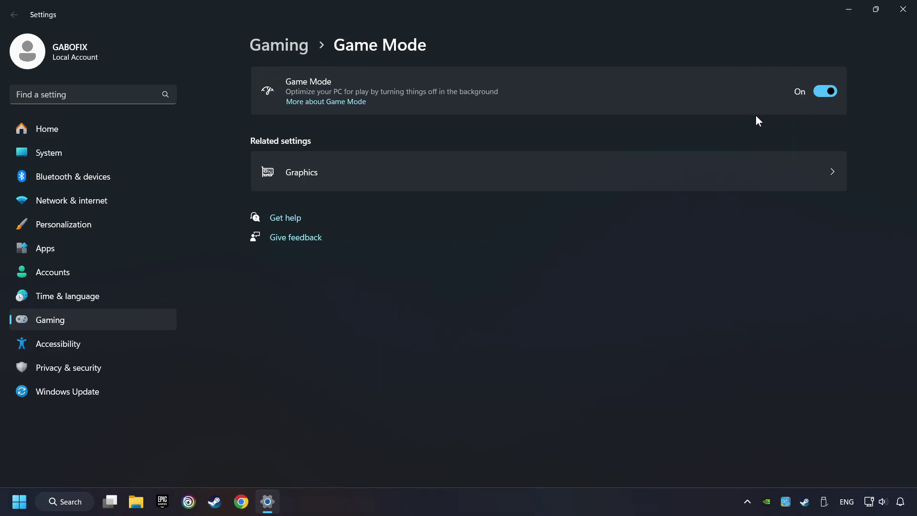
pyautogui.click(901, 11)
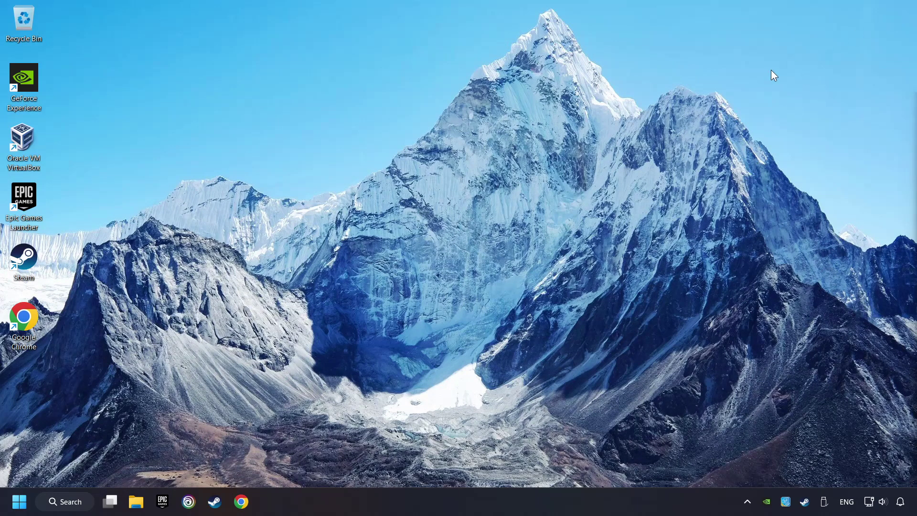
# Search for storage settings and open the Cleanup recommendations for the local disk.
pyautogui.click(65, 502)
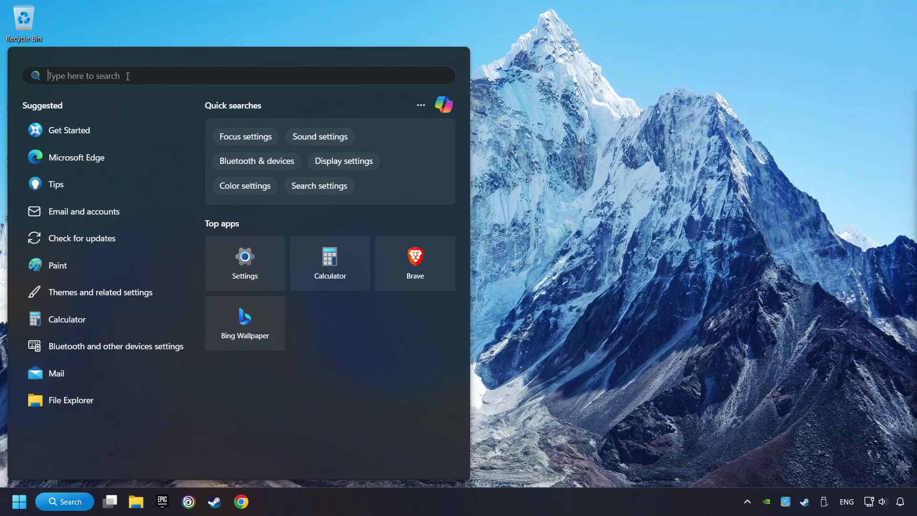
pyautogui.write('storage settings')
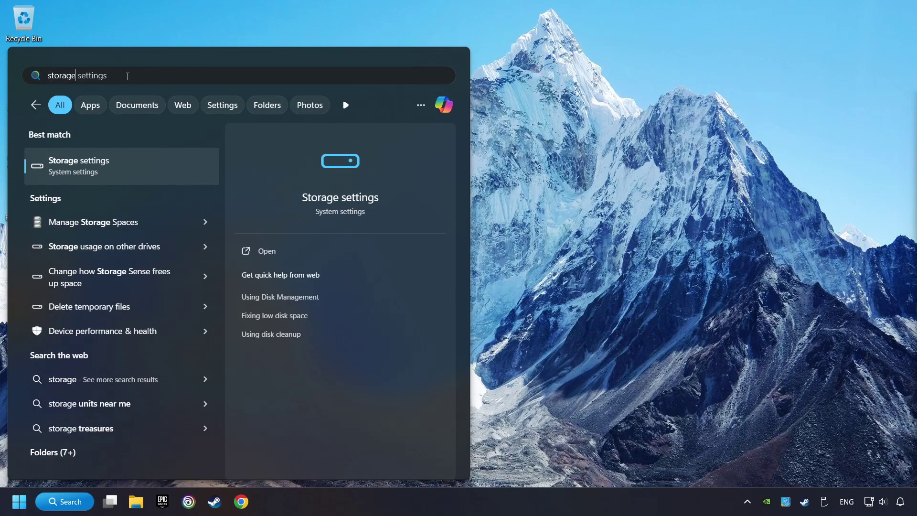
pyautogui.click(179, 167)
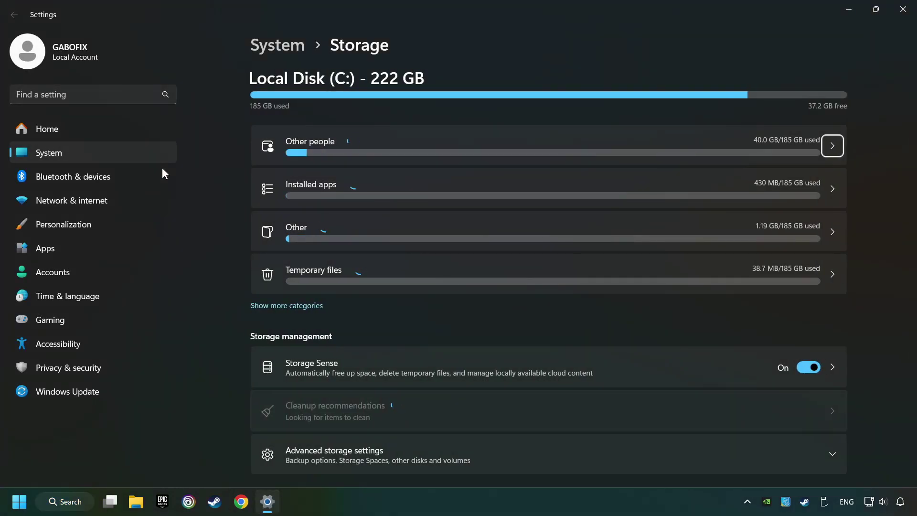
pyautogui.scroll(-3, 223, 229)
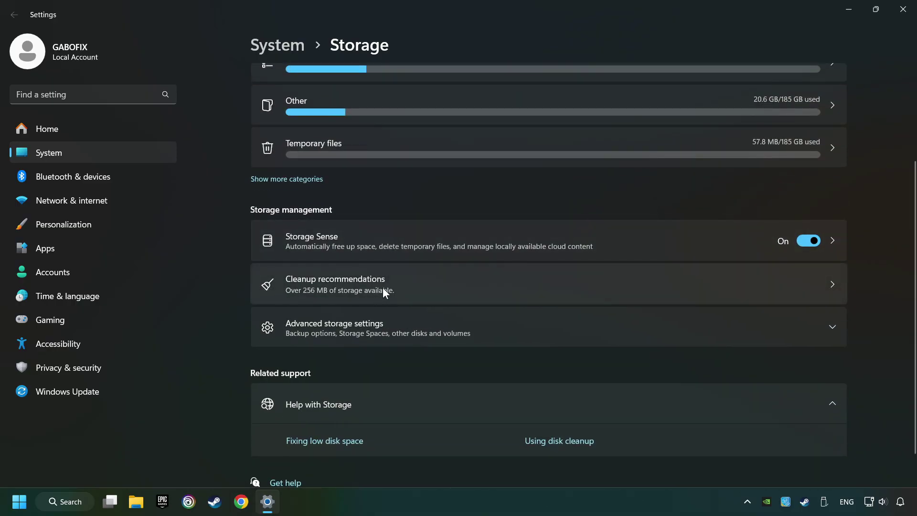
pyautogui.click(457, 285)
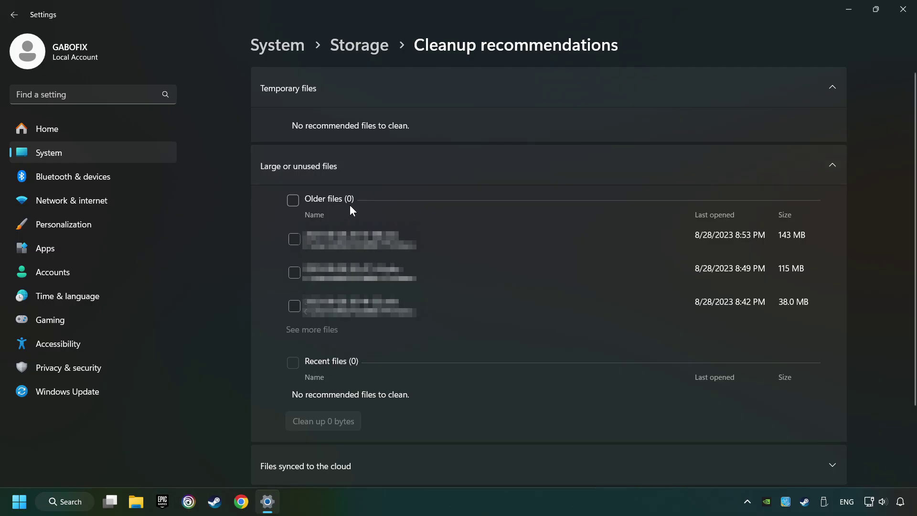
# Permanently clean up the 115 MB file among the older files and close Settings.
pyautogui.click(294, 277)
pyautogui.scroll(-2, 338, 333)
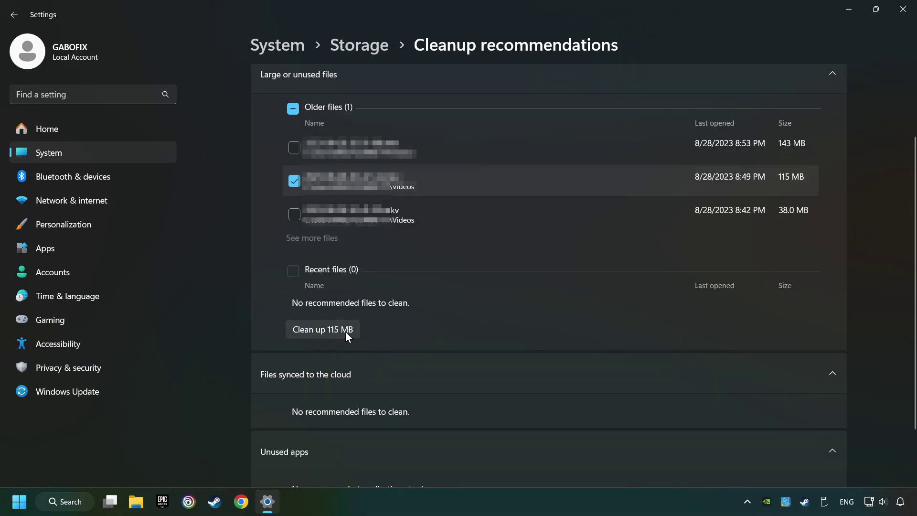
pyautogui.click(345, 331)
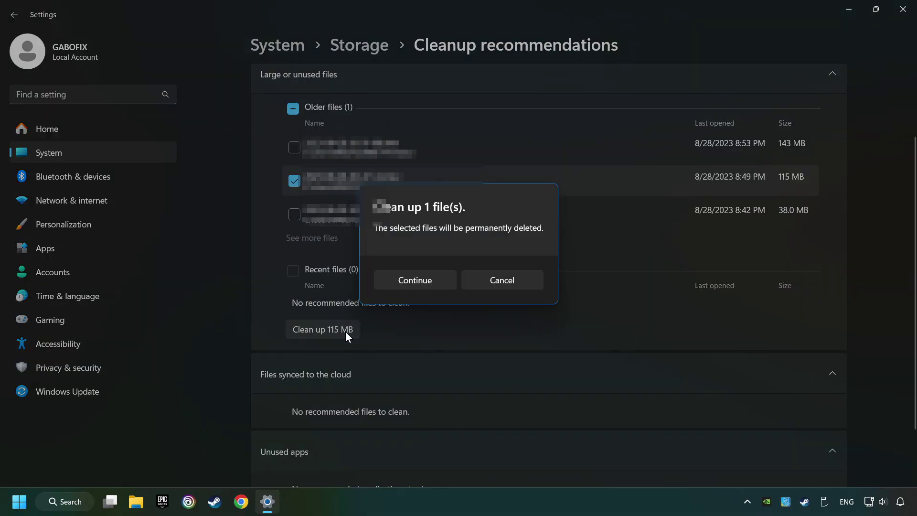
pyautogui.click(412, 281)
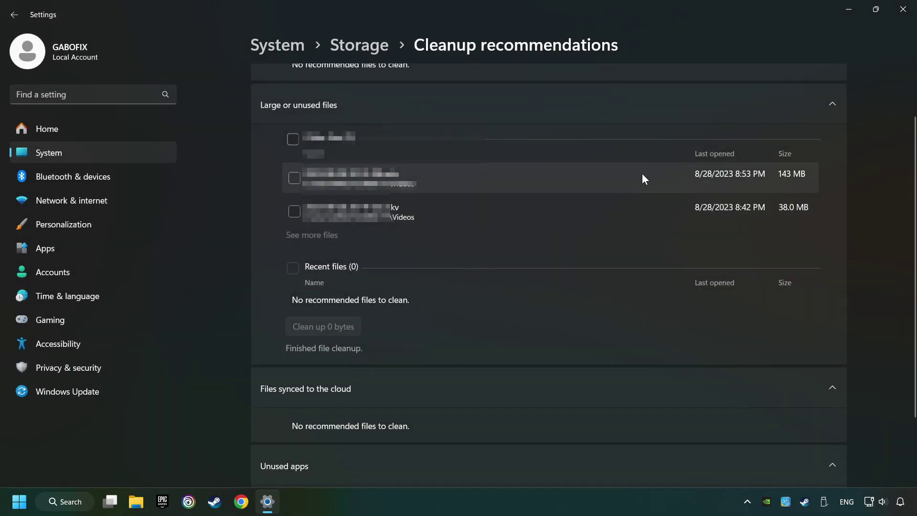
pyautogui.click(903, 10)
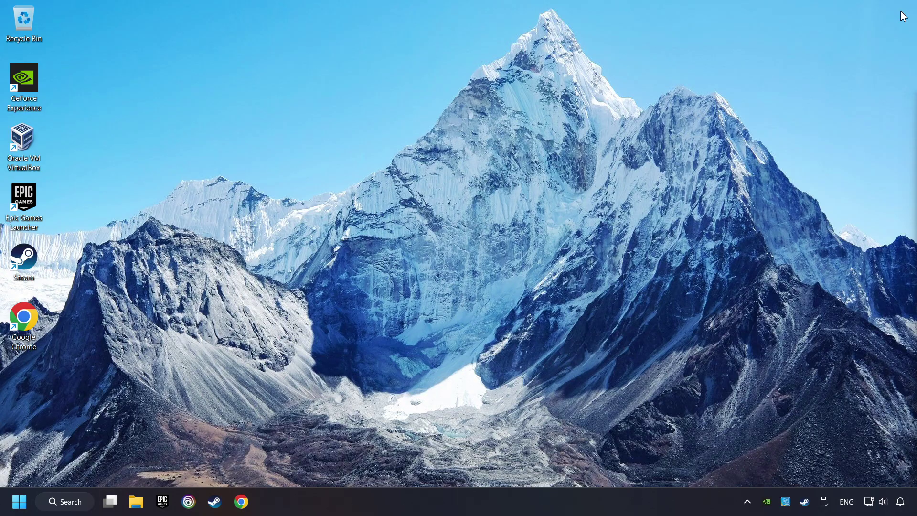
# Search for %temp% and open the user's temporary files folder.
pyautogui.click(68, 502)
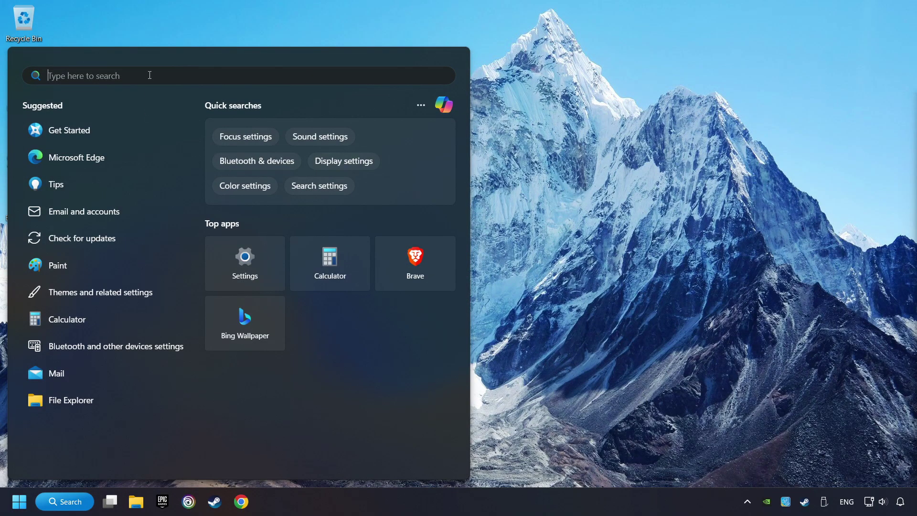
pyautogui.write('%temp%')
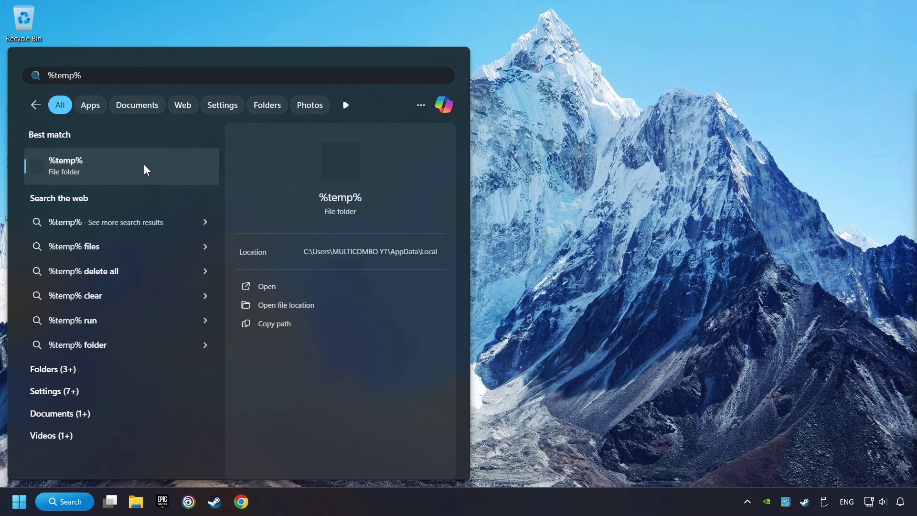
pyautogui.click(170, 165)
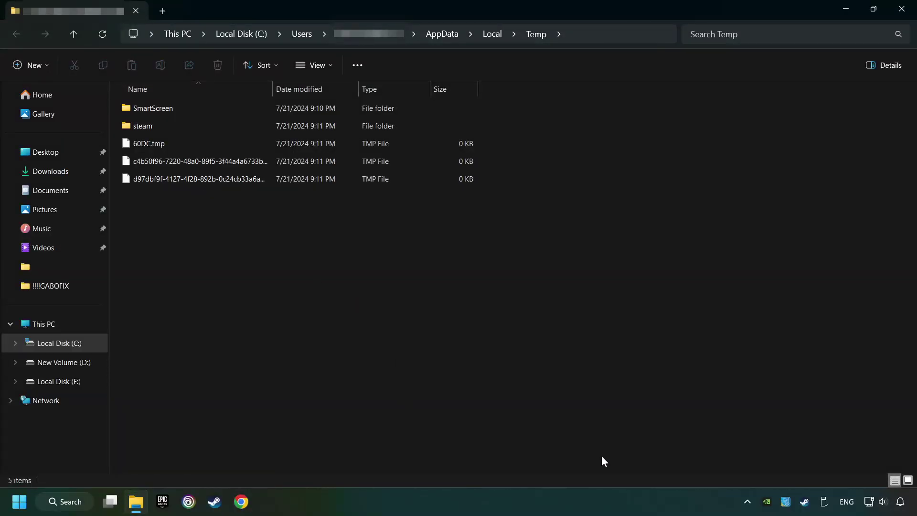
# Delete all items in the Temp folder, skipping every file that is in use, and close the folder window.
pyautogui.moveTo(611, 450); pyautogui.dragTo(191, 101)
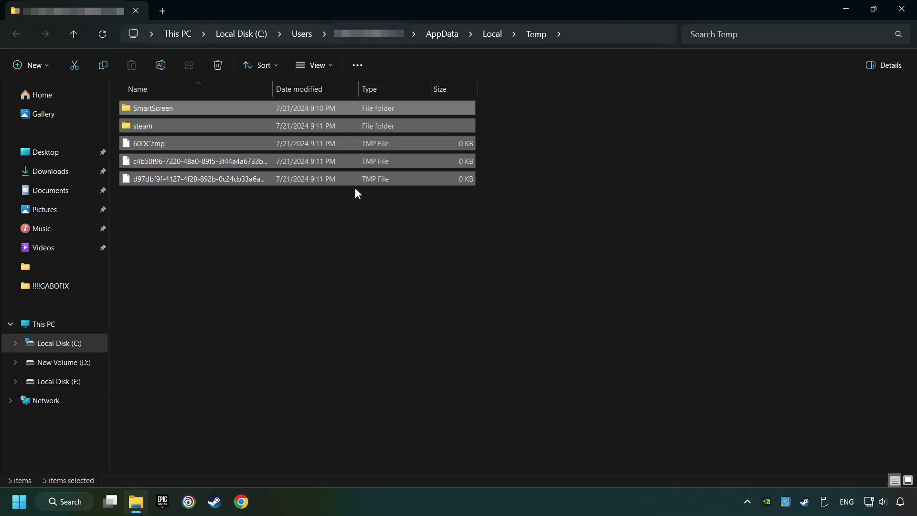
pyautogui.rightClick(357, 143)
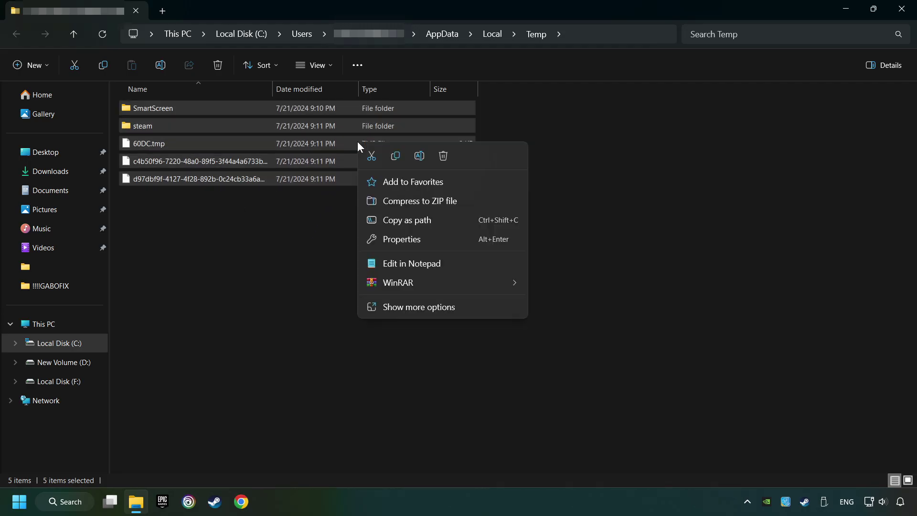
pyautogui.click(442, 157)
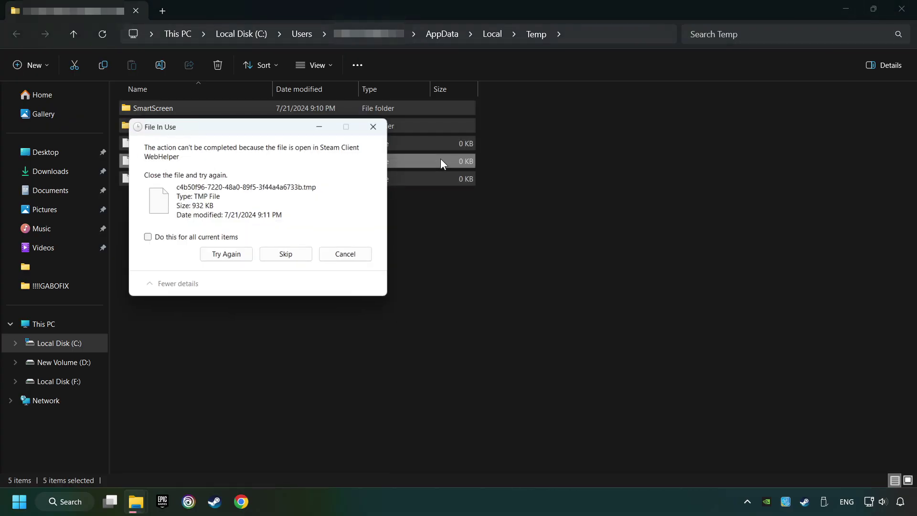
pyautogui.click(219, 235)
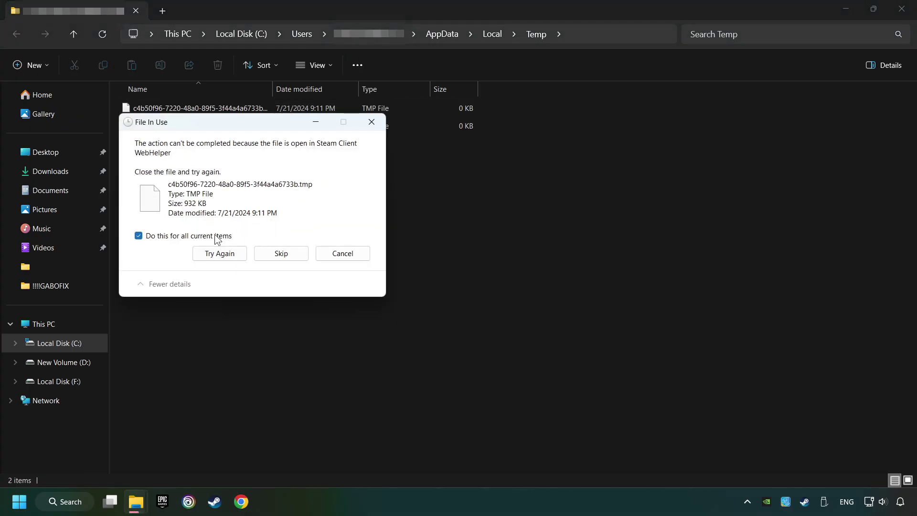
pyautogui.click(282, 253)
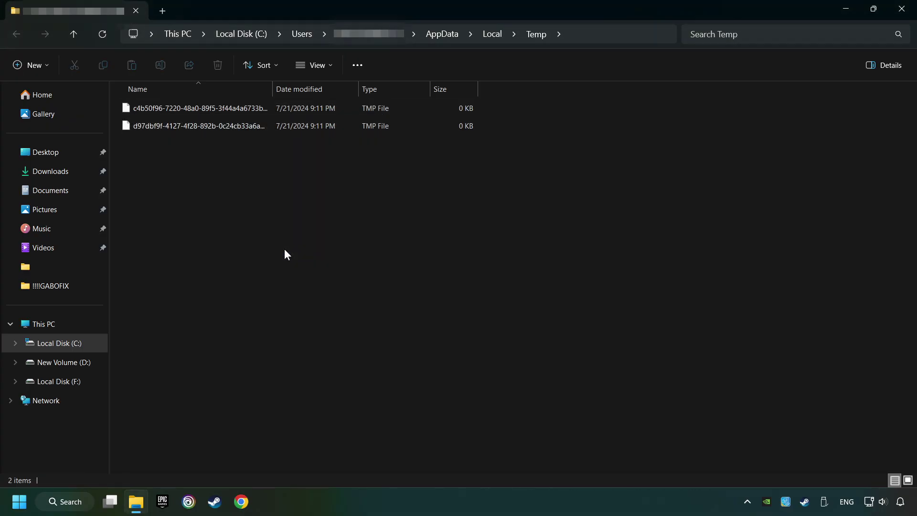
pyautogui.click(898, 14)
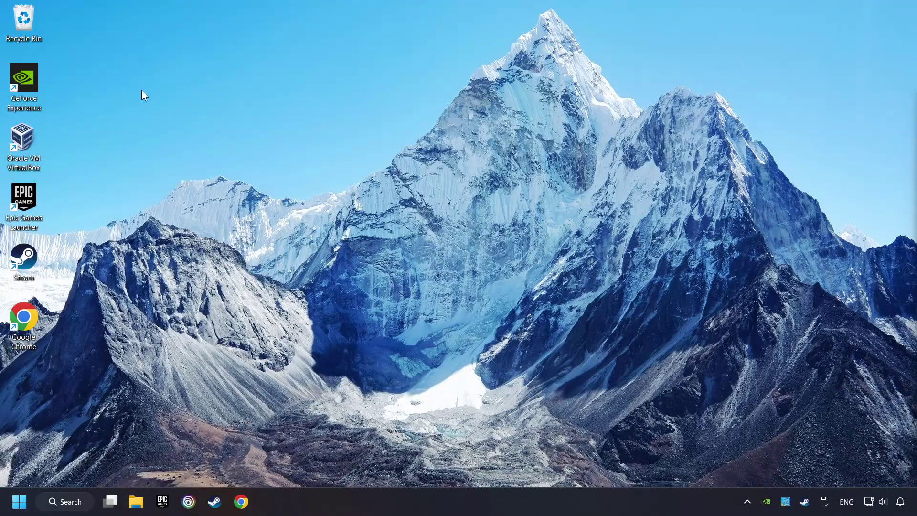
# Empty the Recycle Bin on the desktop and confirm the permanent deletion.
pyautogui.rightClick(22, 21)
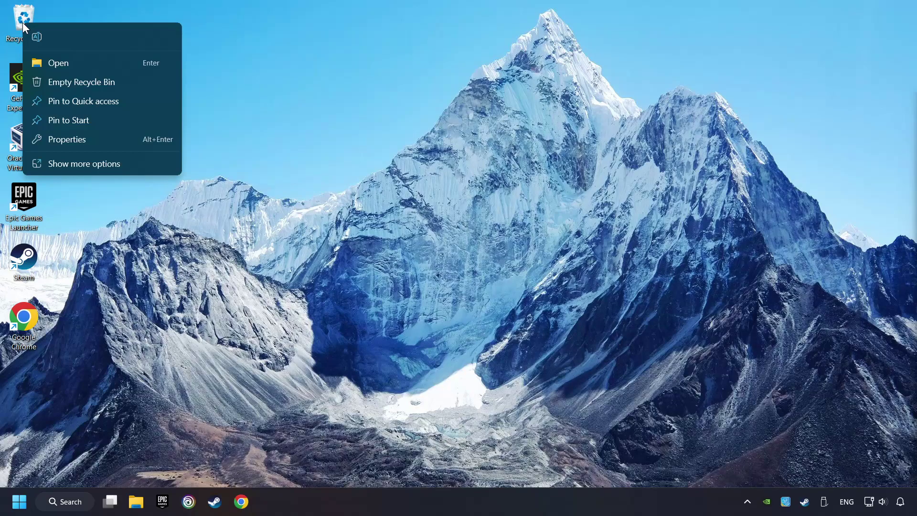
pyautogui.click(50, 80)
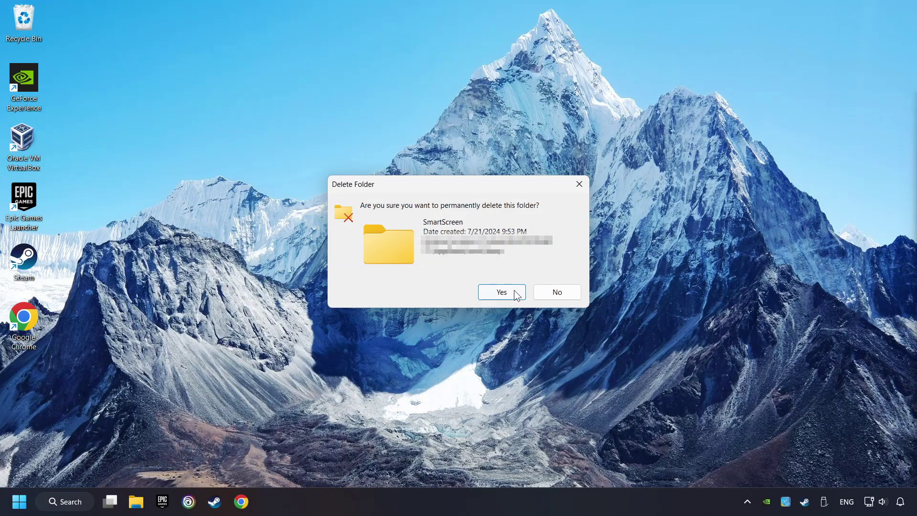
pyautogui.click(497, 290)
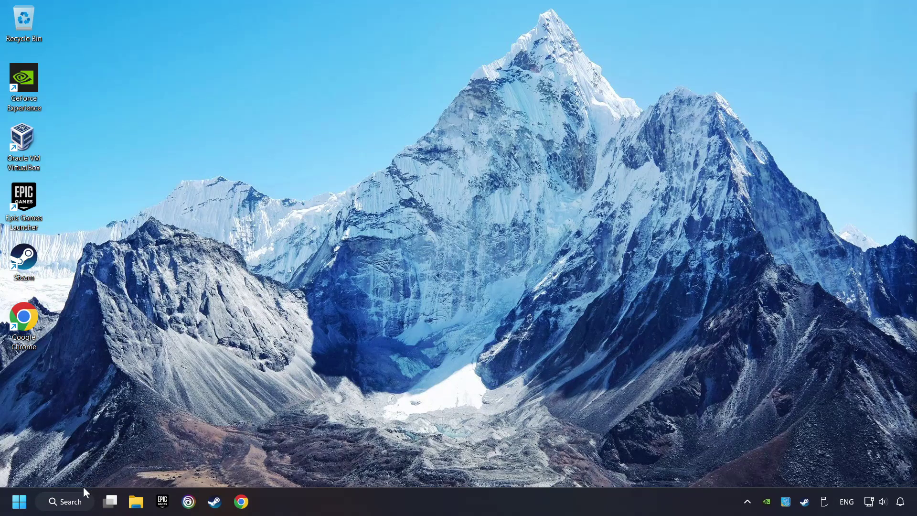
# Search for Device Manager, open it, and expand the Display adapters category.
pyautogui.click(71, 502)
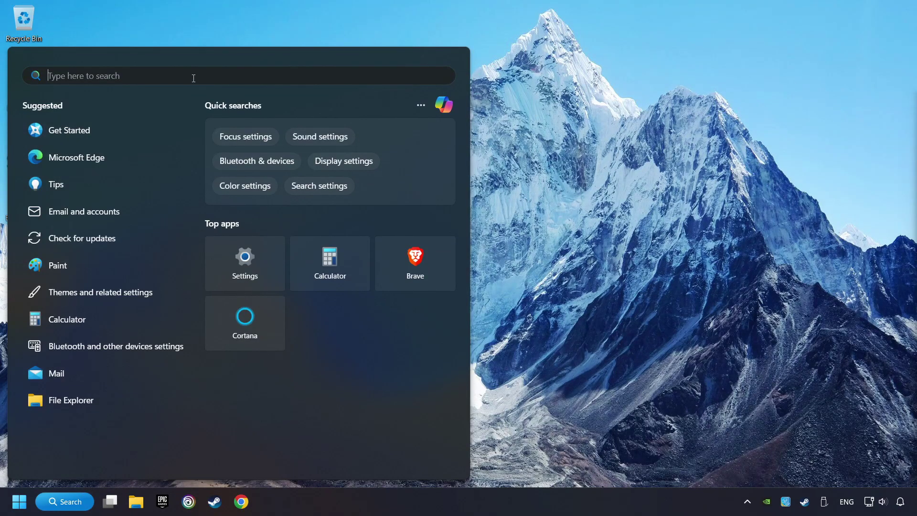
pyautogui.write('device manager')
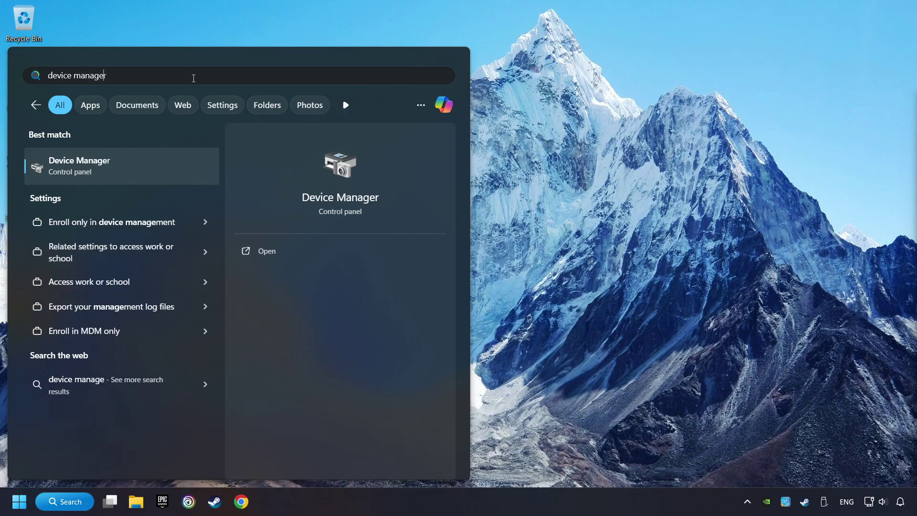
pyautogui.click(187, 167)
pyautogui.moveTo(179, 36); pyautogui.dragTo(347, 86)
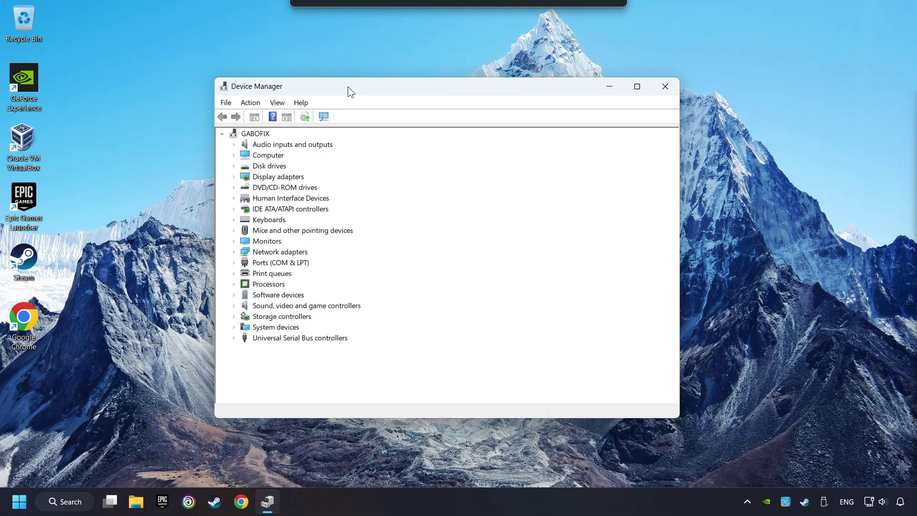
pyautogui.click(250, 177)
pyautogui.click(235, 177)
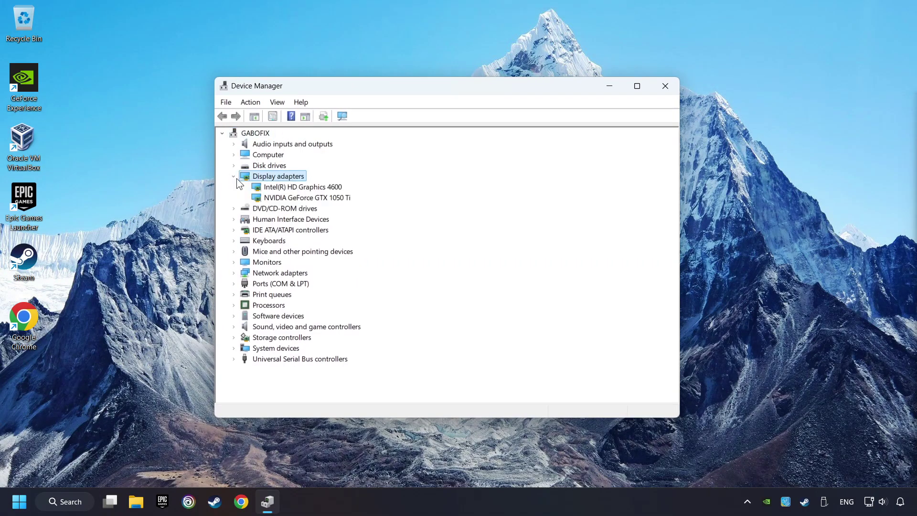
# Run an automatic driver update search for the NVIDIA GeForce GTX 1050 Ti, then close Device Manager.
pyautogui.click(265, 198)
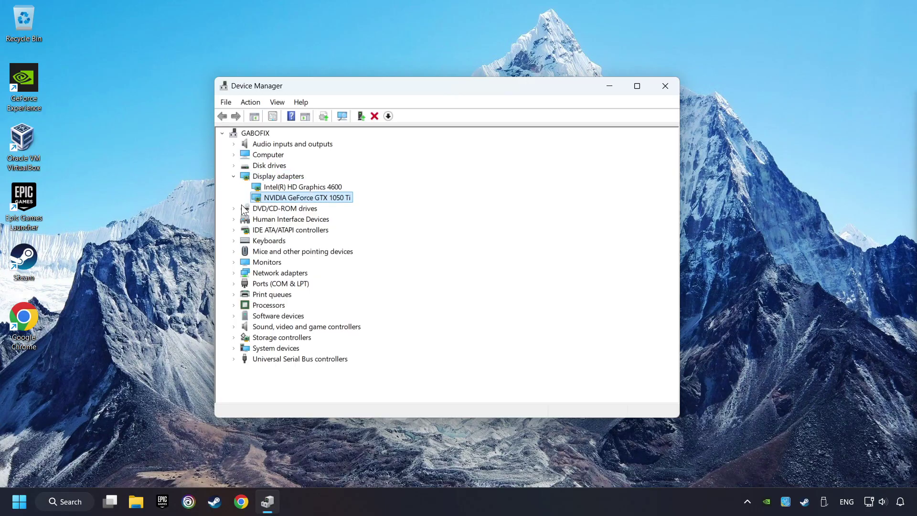
pyautogui.rightClick(321, 200)
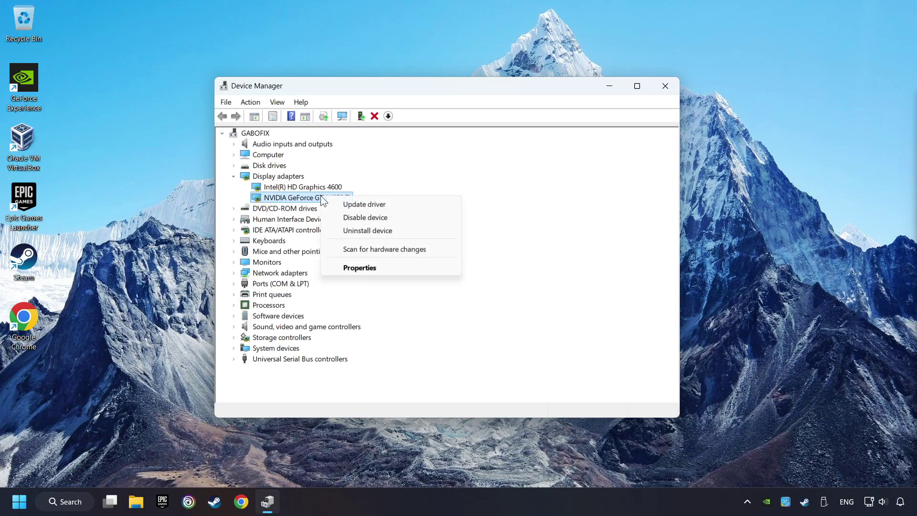
pyautogui.click(424, 205)
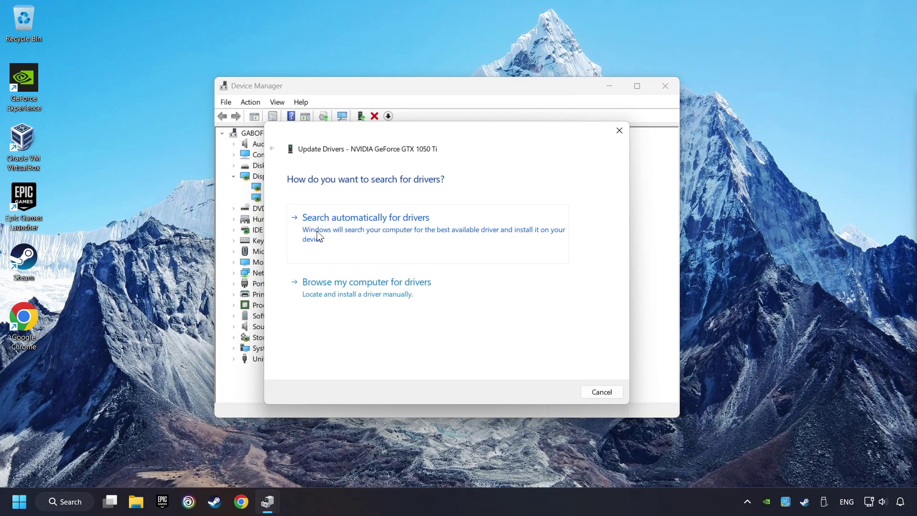
pyautogui.click(403, 227)
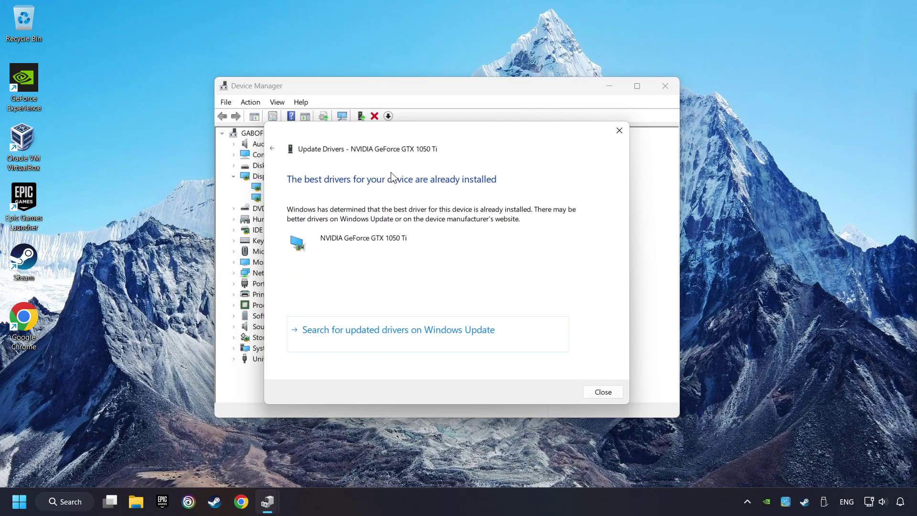
pyautogui.click(605, 394)
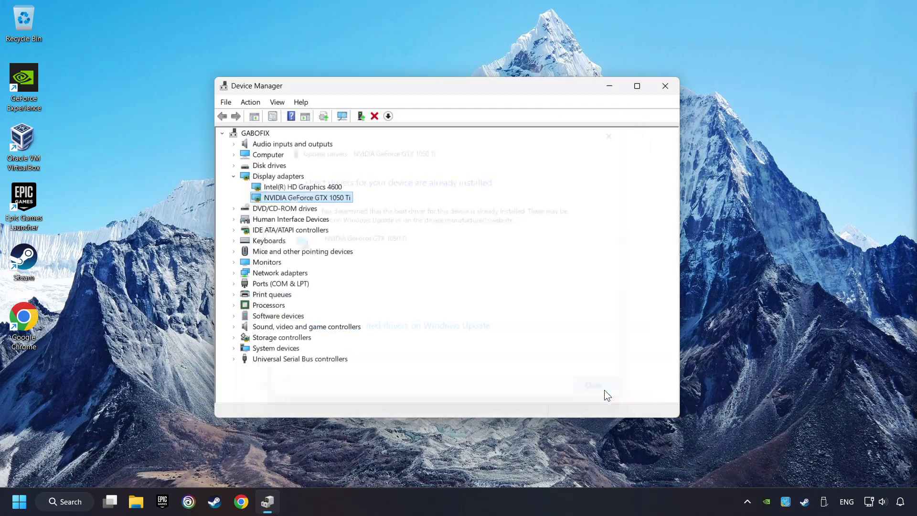
pyautogui.click(665, 88)
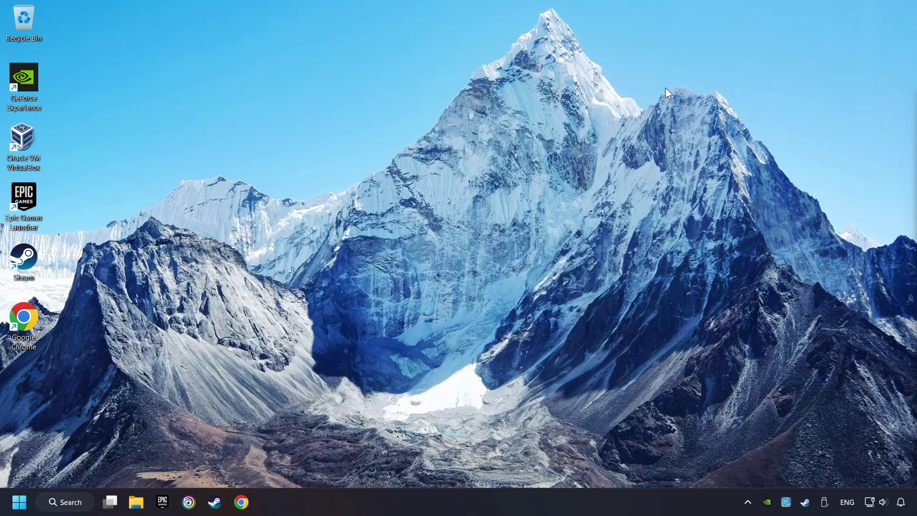
# Switch to Chrome, search Google for "nvidia geforce driver download", and open the Official GeForce Drivers page.
pyautogui.click(242, 501)
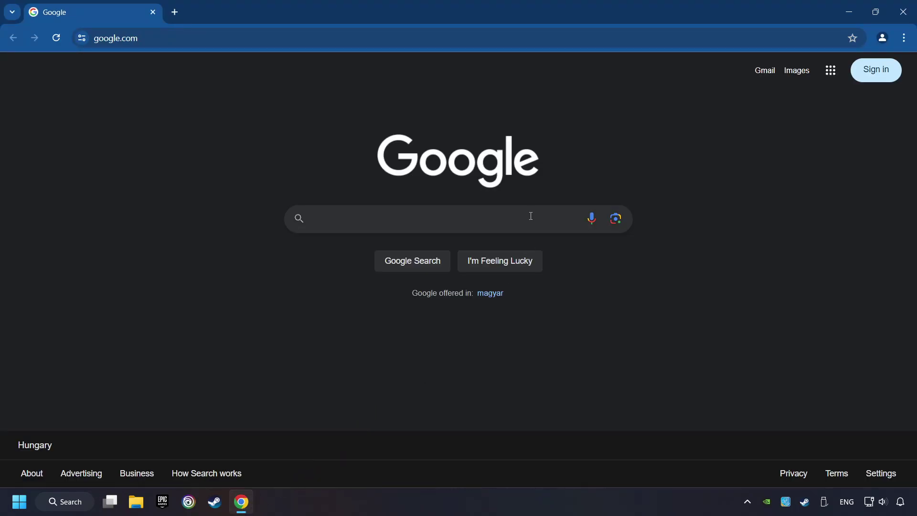
pyautogui.write('nvidia ')
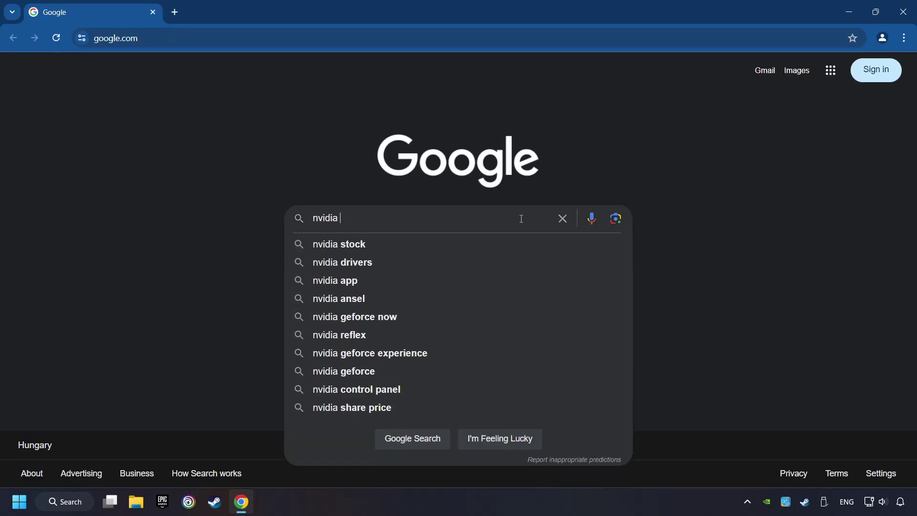
pyautogui.write('geforce driver')
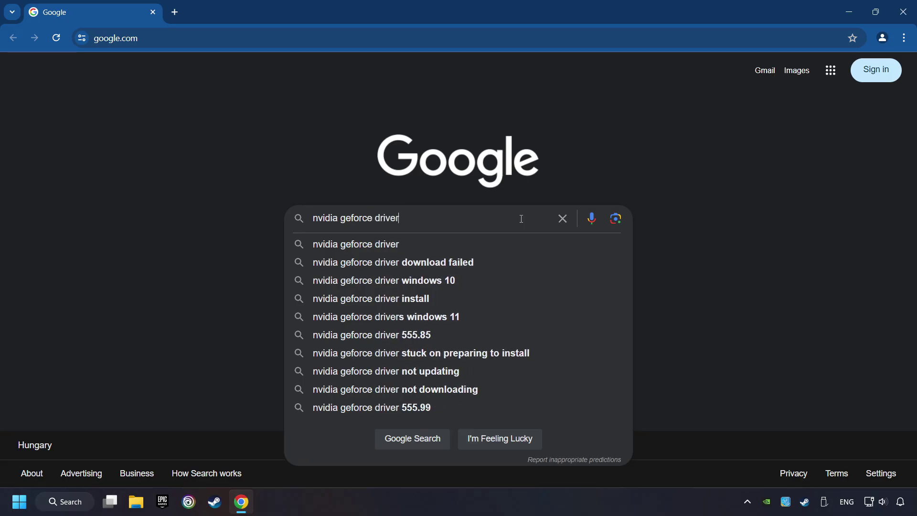
pyautogui.write(' download')
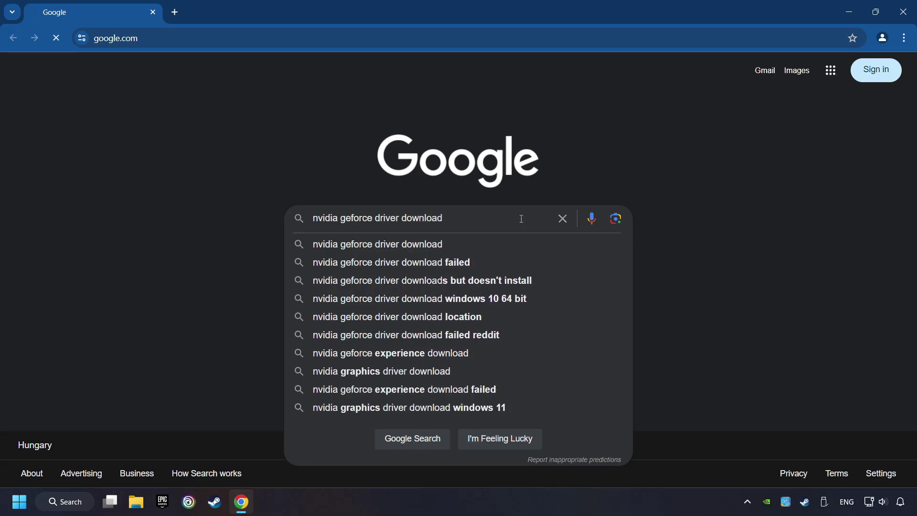
pyautogui.press('Return')
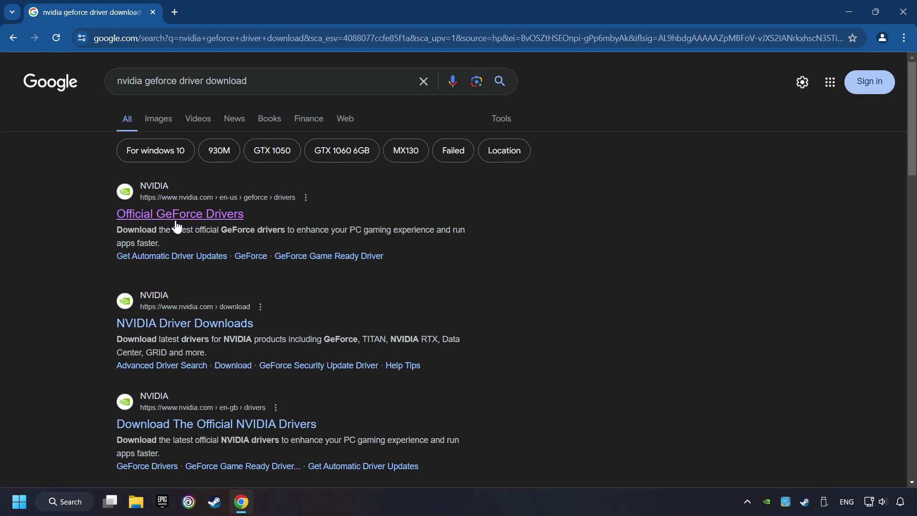
pyautogui.click(194, 216)
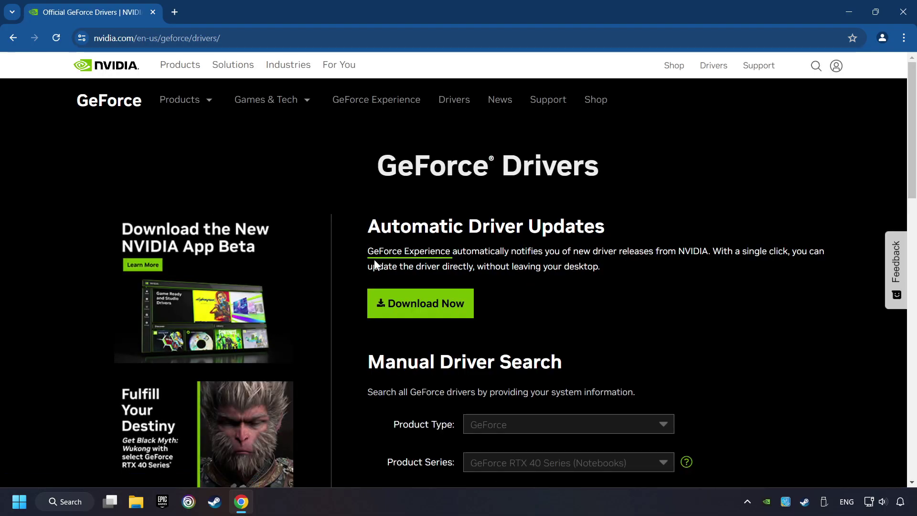
# Download GeForce Experience from the Automatic Driver Updates section and launch the downloaded installer.
pyautogui.click(431, 315)
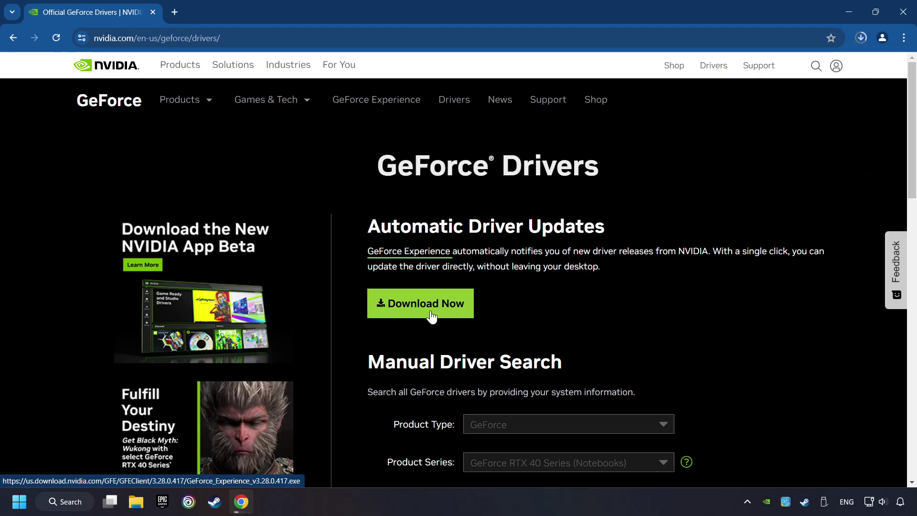
pyautogui.click(860, 39)
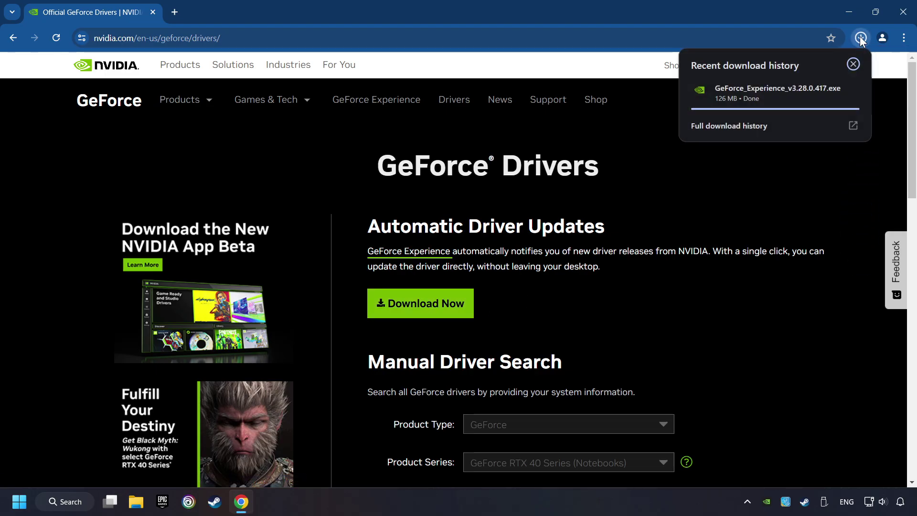
pyautogui.click(781, 100)
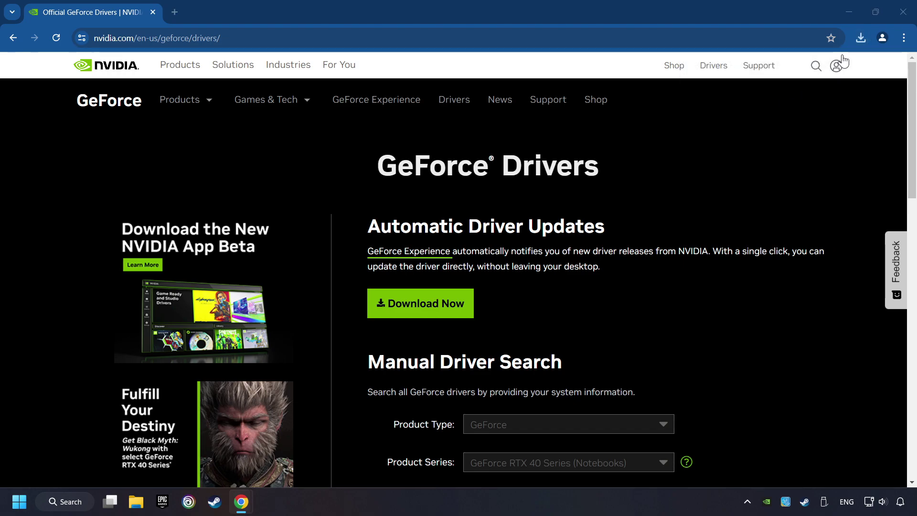
# Agree to the terms and install GeForce Experience, closing the driver download and release notes browser windows.
pyautogui.click(903, 14)
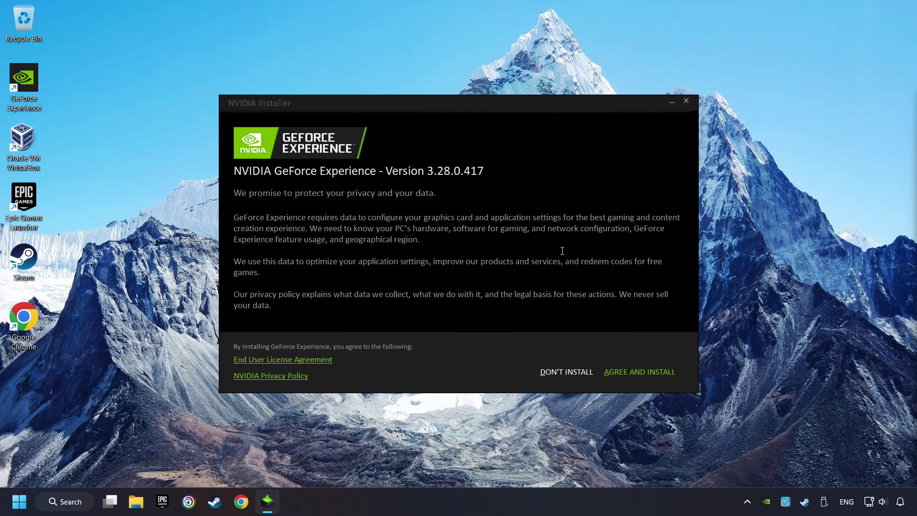
pyautogui.click(654, 377)
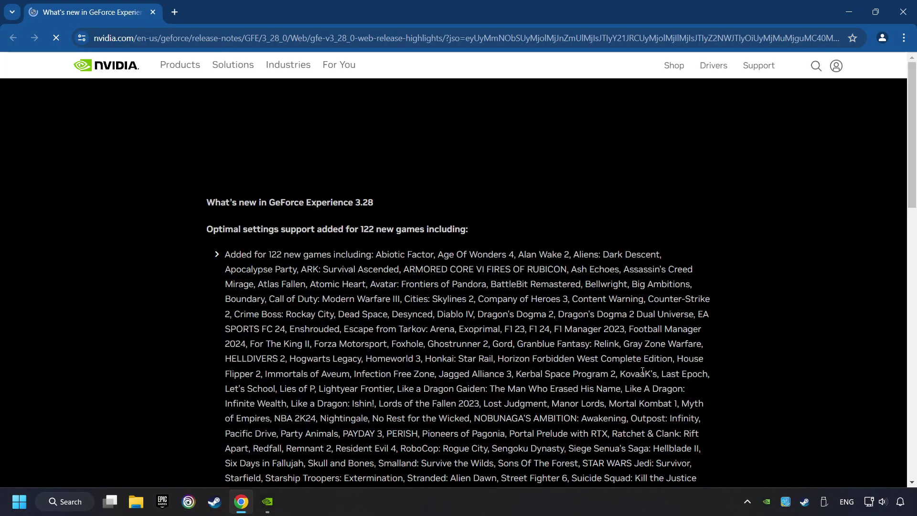
pyautogui.click(902, 11)
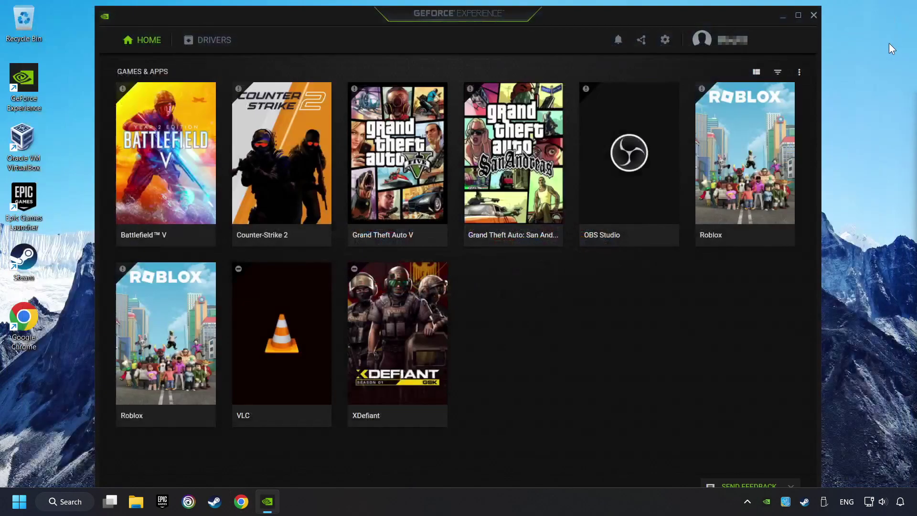
# Check for graphics driver updates in GeForce Experience and close the program.
pyautogui.click(210, 42)
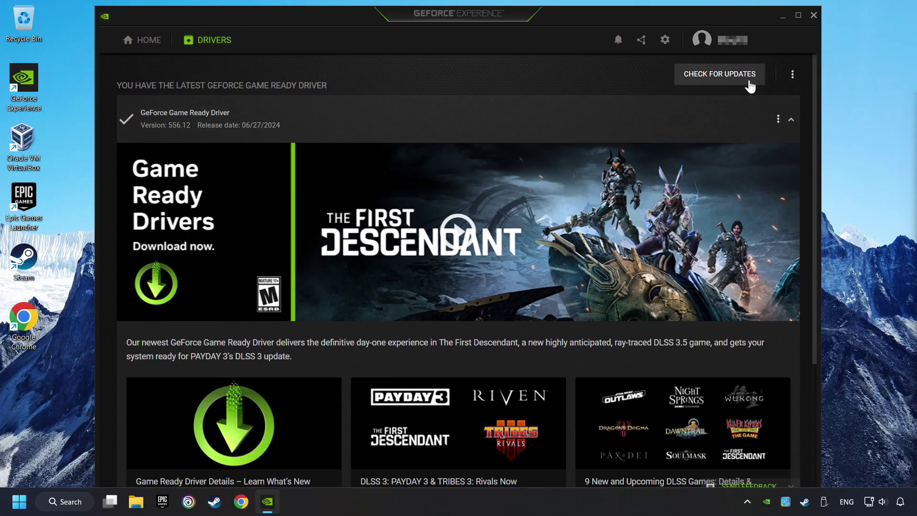
pyautogui.click(714, 84)
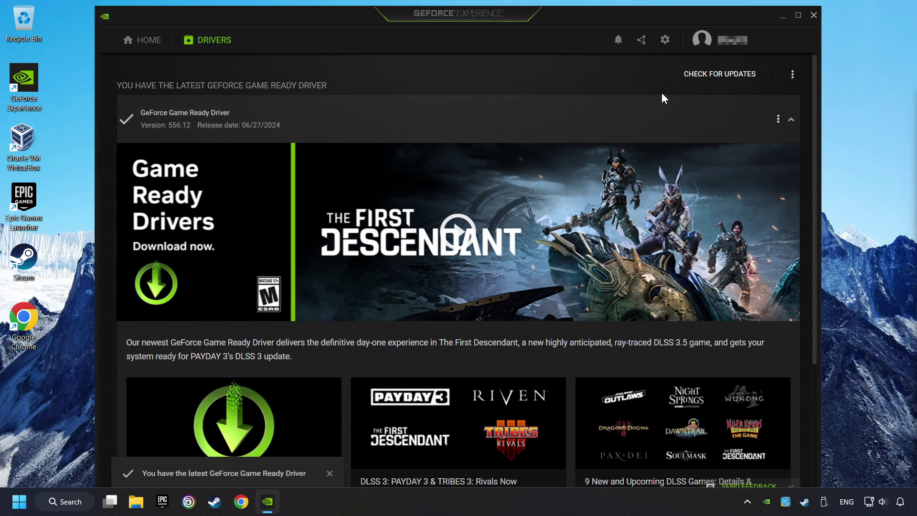
pyautogui.click(812, 14)
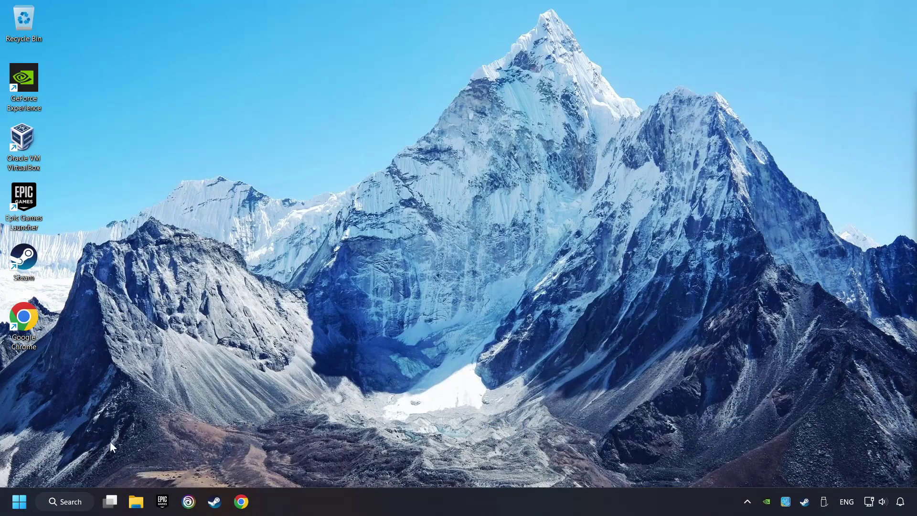
# Search Windows for "graphics settings" and open the Graphics settings page.
pyautogui.click(72, 505)
pyautogui.write('grap')
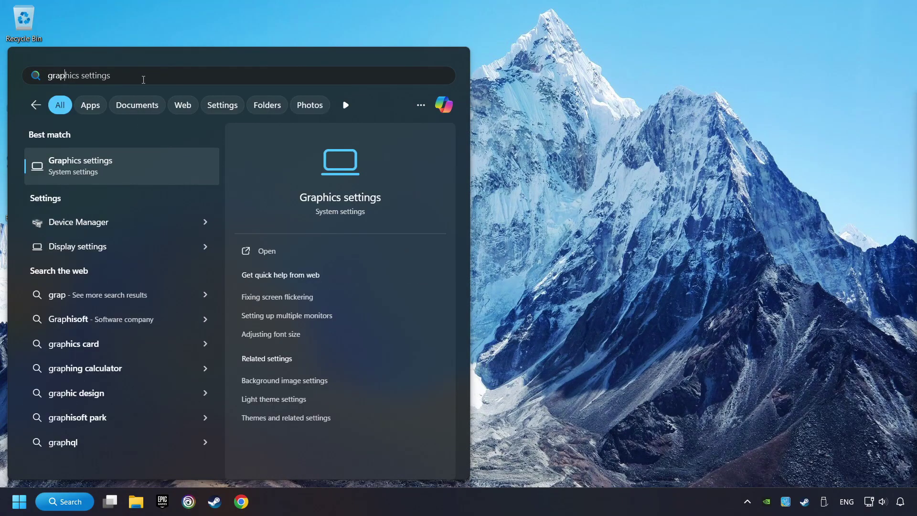
pyautogui.write('hics settings')
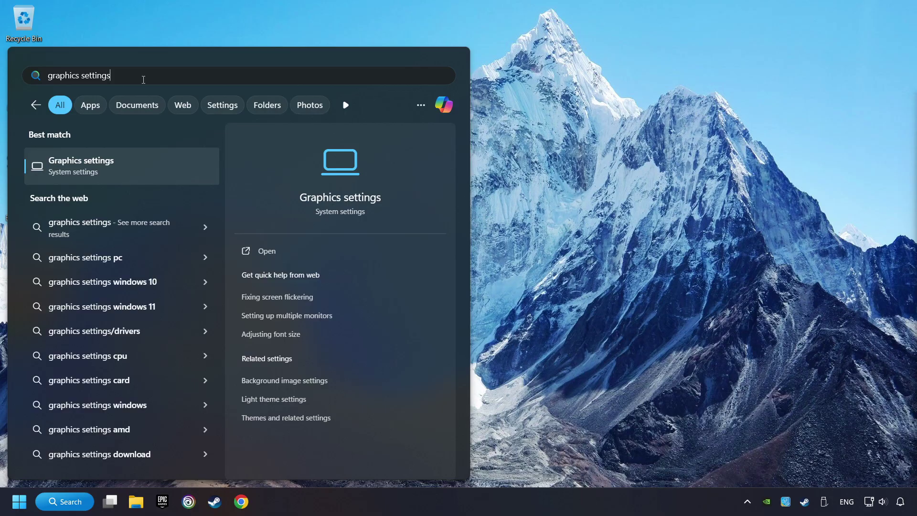
pyautogui.click(180, 170)
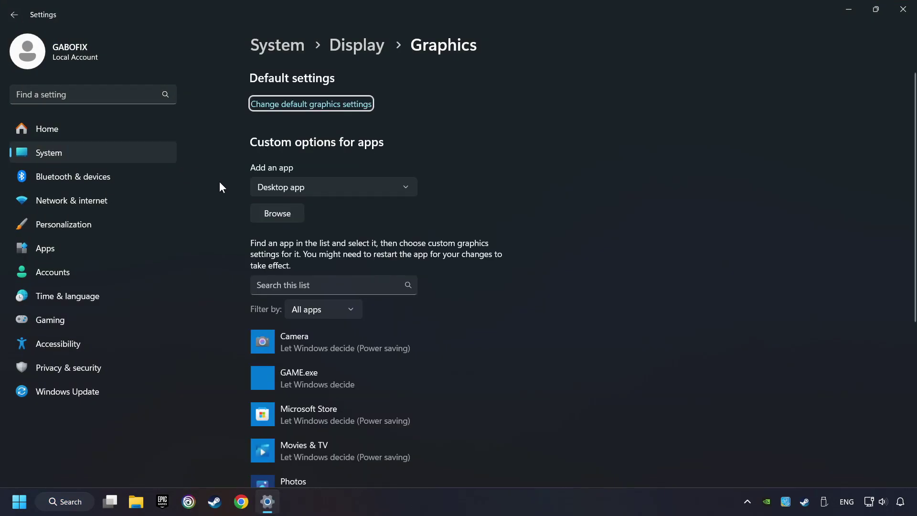
pyautogui.scroll(-3, 221, 191)
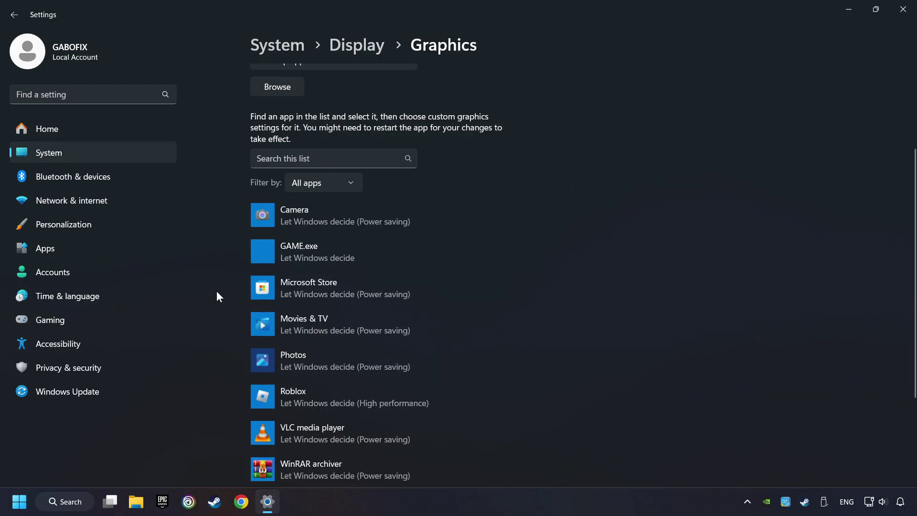
pyautogui.scroll(2, 216, 297)
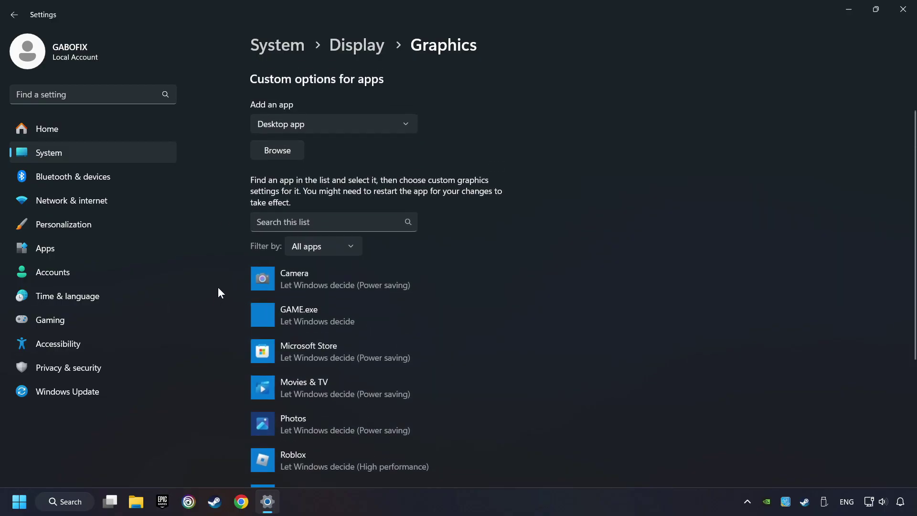
pyautogui.click(287, 152)
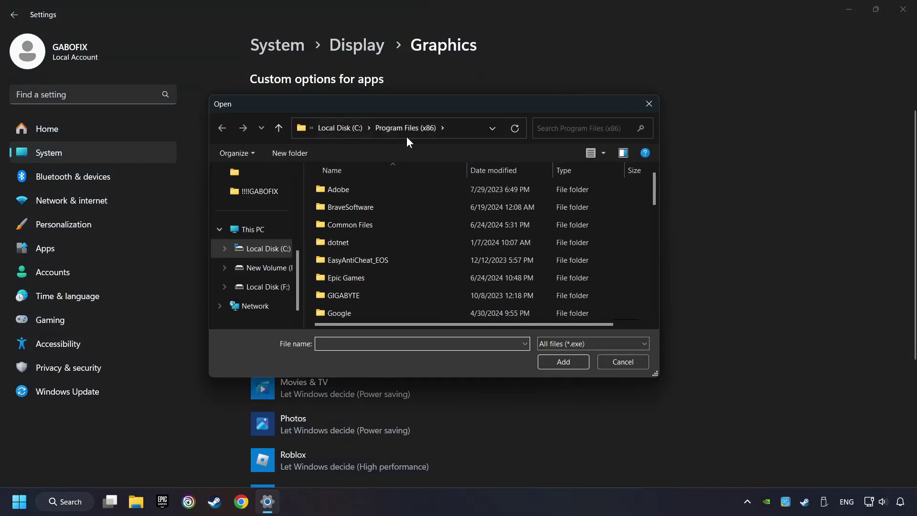
pyautogui.click(651, 104)
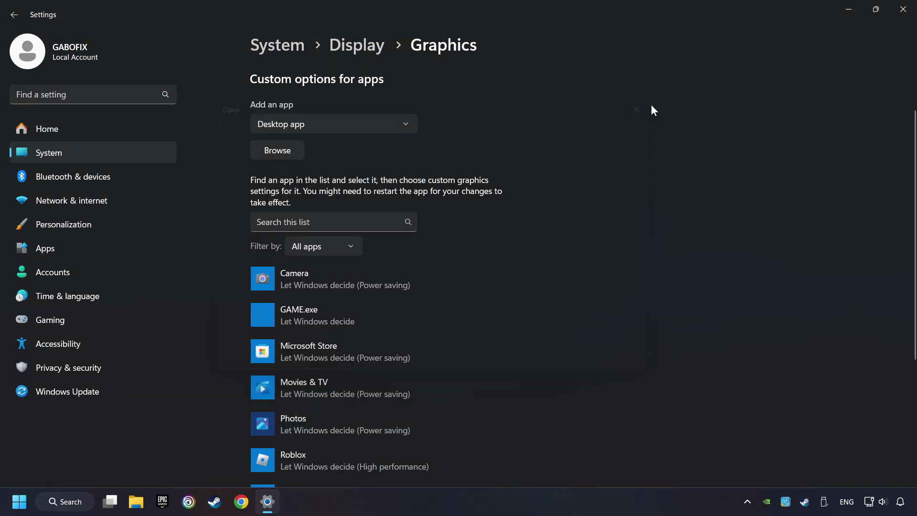
# Set the graphics preference of GAME.exe to High performance, save it, and close Settings.
pyautogui.scroll(-2, 318, 315)
pyautogui.click(294, 256)
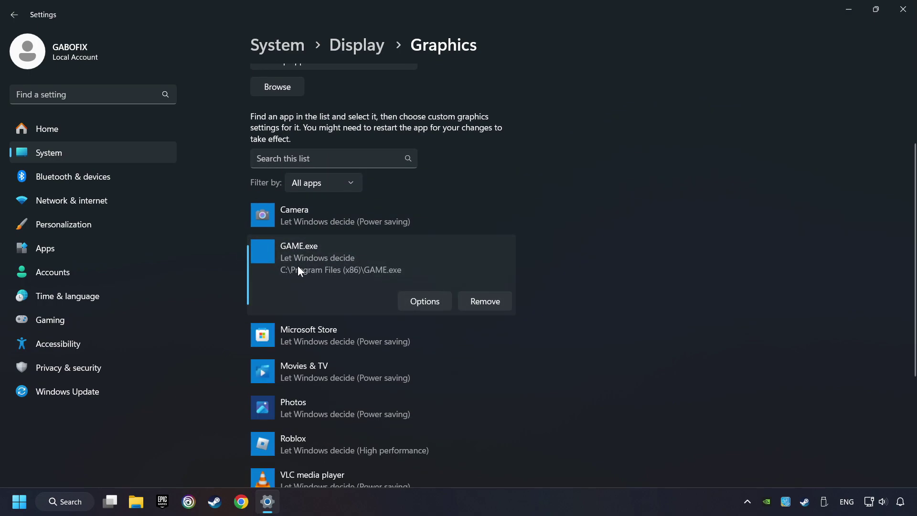
pyautogui.click(431, 302)
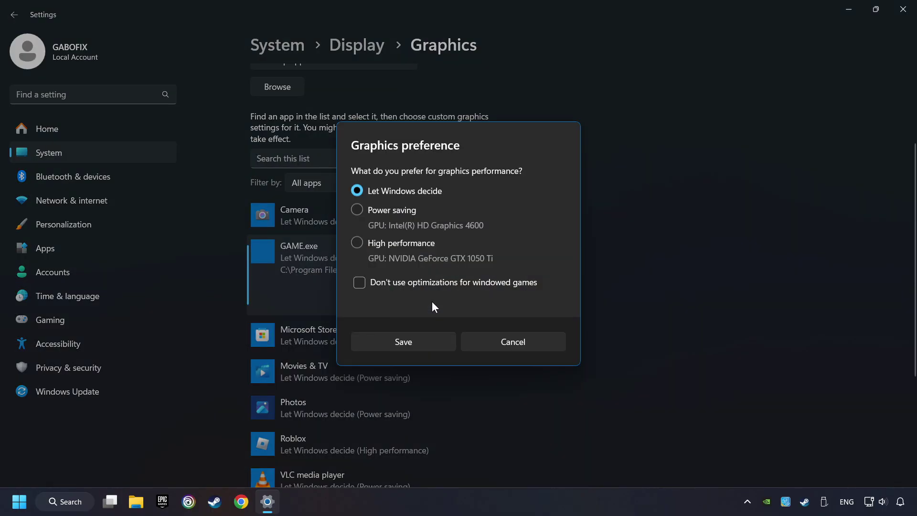
pyautogui.click(357, 243)
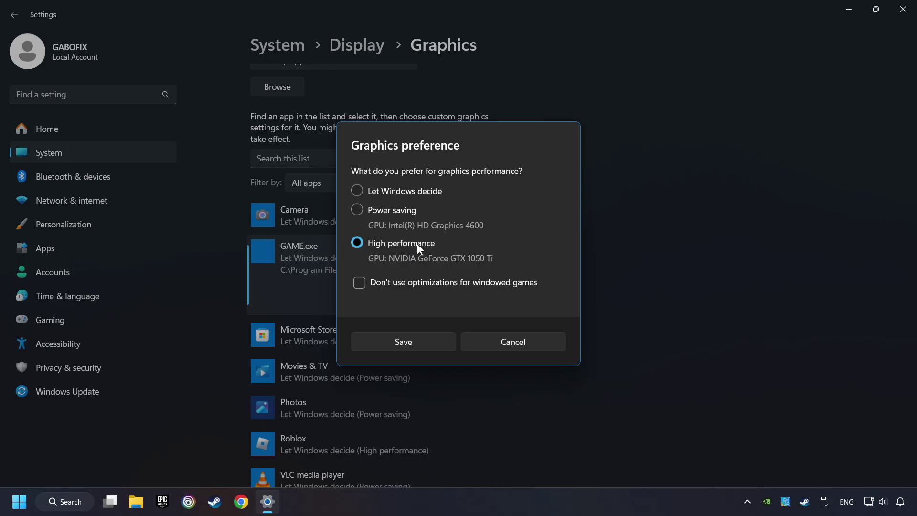
pyautogui.click(418, 338)
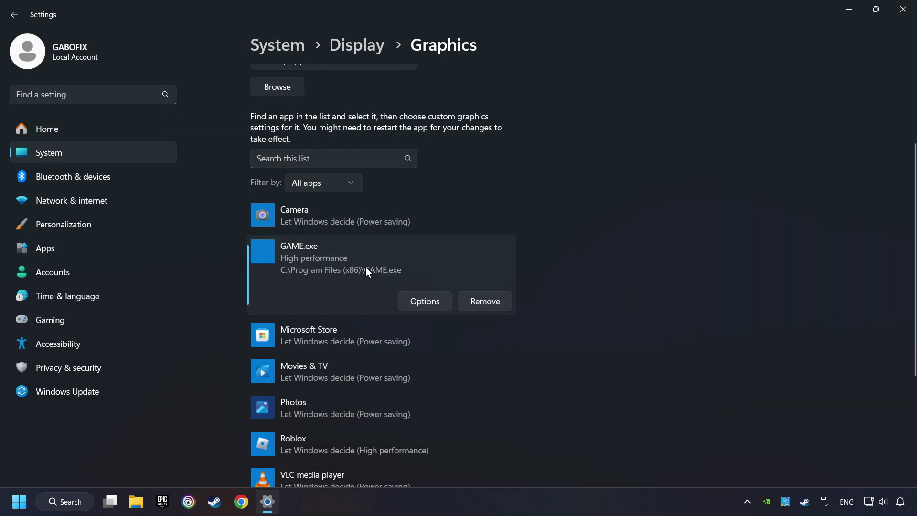
pyautogui.click(907, 11)
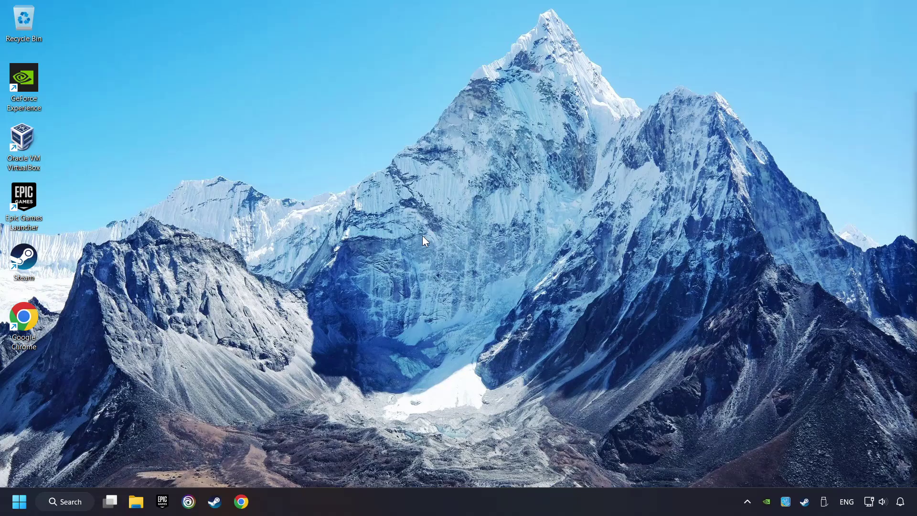
# Open NVIDIA Control Panel from the desktop and show the Manage 3D Settings page.
pyautogui.rightClick(431, 205)
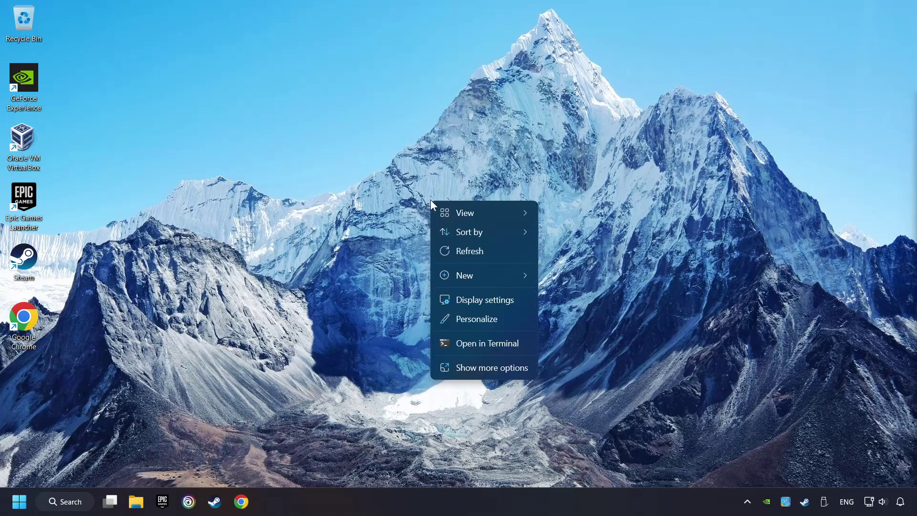
pyautogui.click(481, 368)
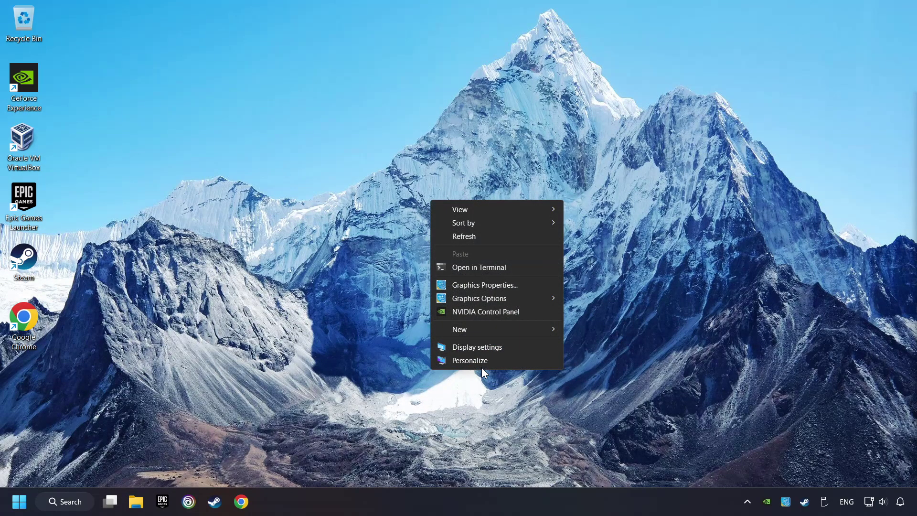
pyautogui.click(531, 310)
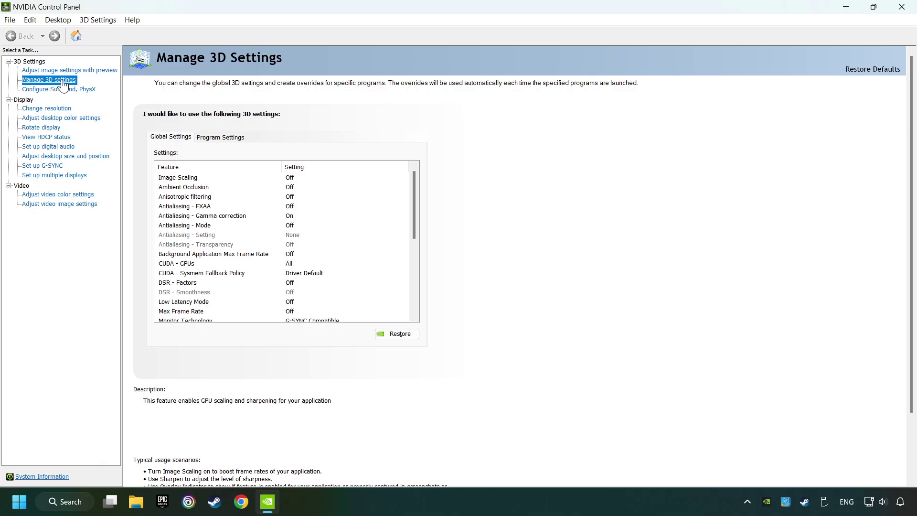
# In the global 3D settings, set OpenGL rendering GPU to NVIDIA GeForce GTX 1050 Ti and Power management mode to Prefer maximum performance.
pyautogui.moveTo(413, 185); pyautogui.dragTo(411, 233)
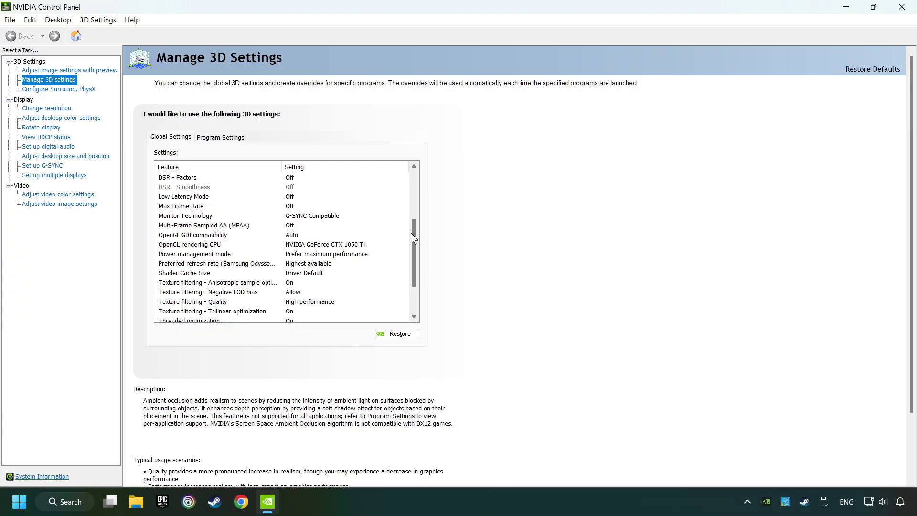
pyautogui.click(170, 246)
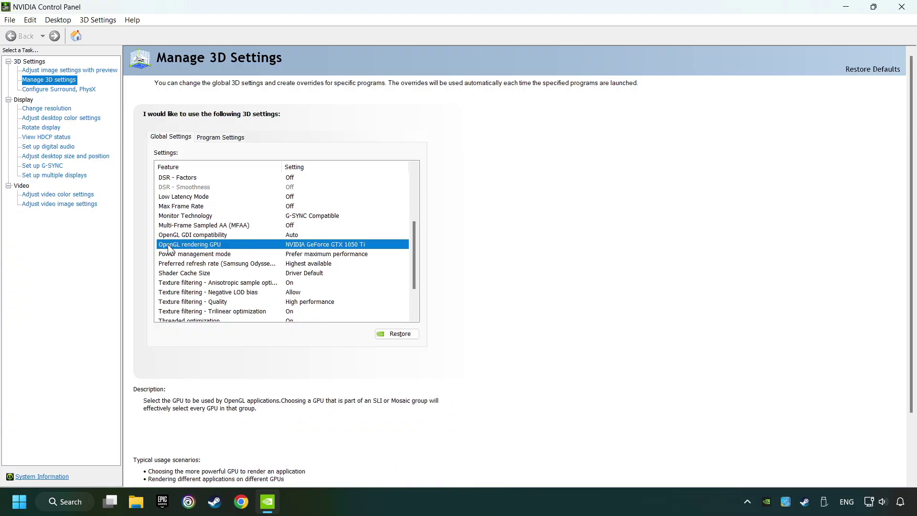
pyautogui.click(341, 245)
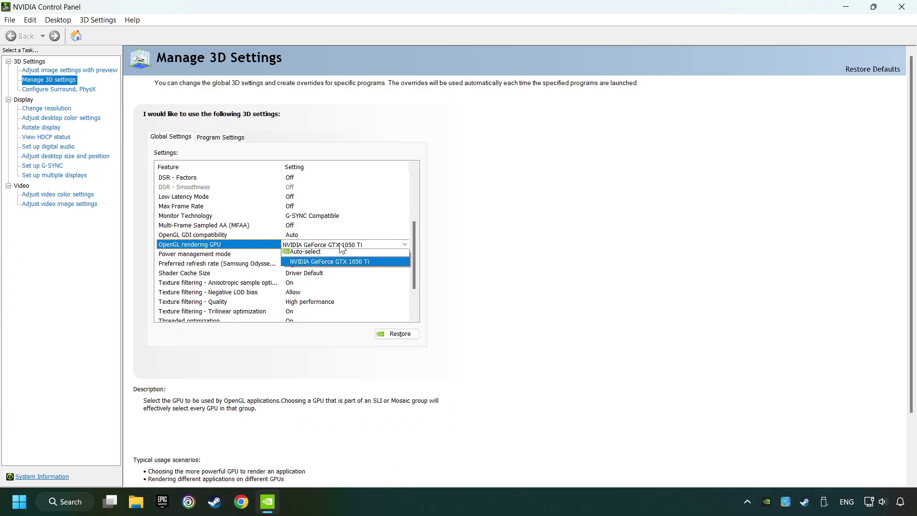
pyautogui.click(353, 264)
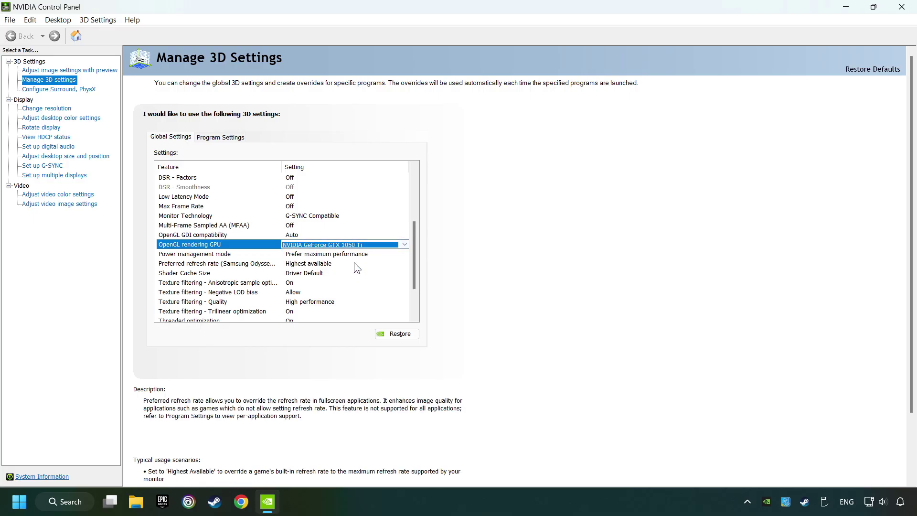
pyautogui.click(211, 256)
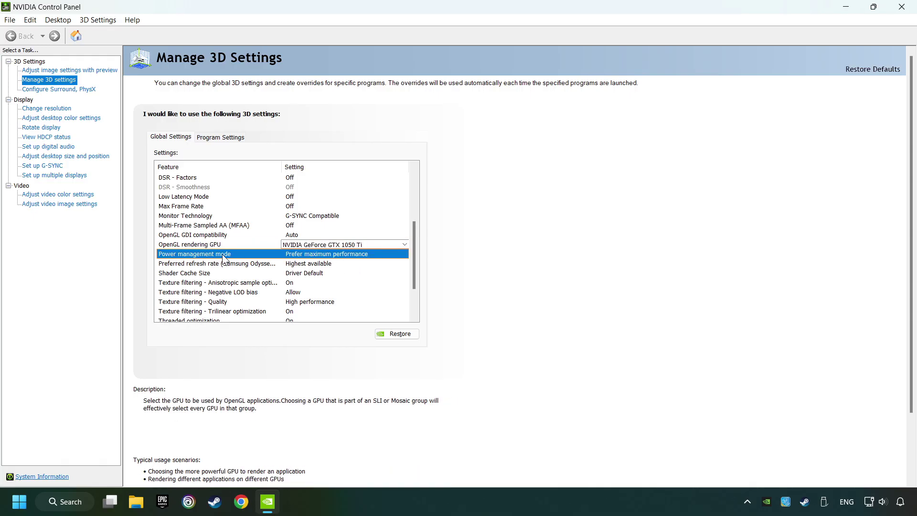
pyautogui.click(314, 256)
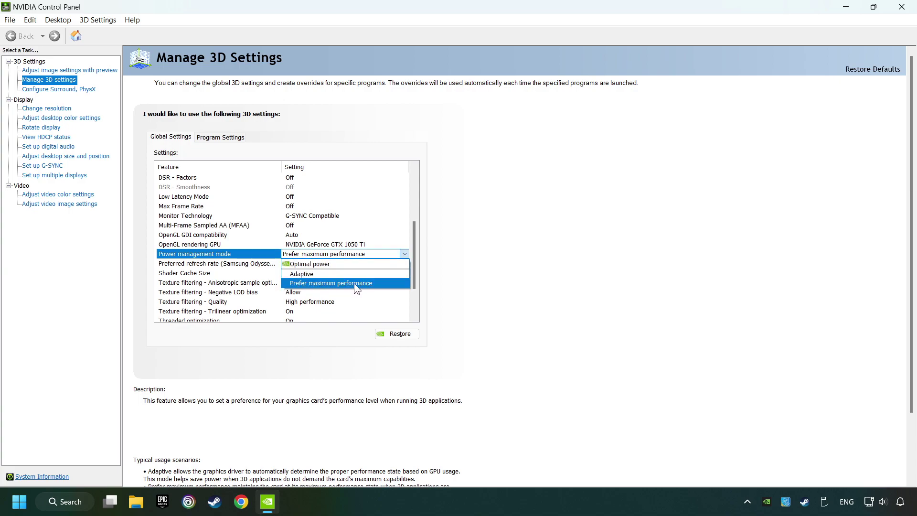
pyautogui.click(331, 283)
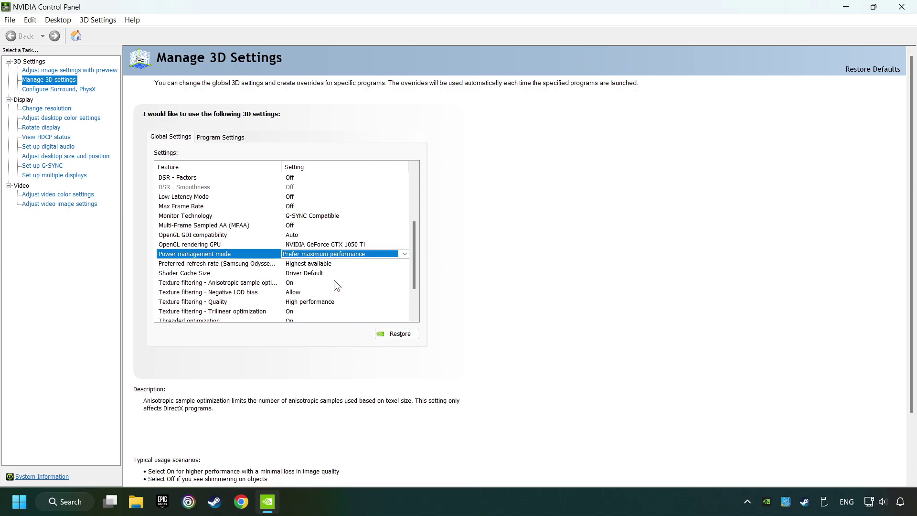
# Set Texture filtering - Quality to High performance in the global 3D settings.
pyautogui.moveTo(416, 267); pyautogui.dragTo(414, 284)
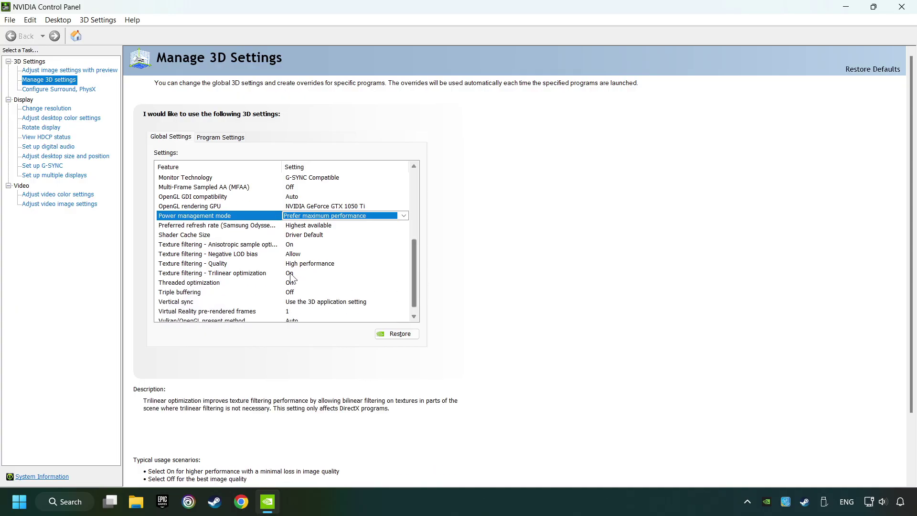
pyautogui.click(198, 265)
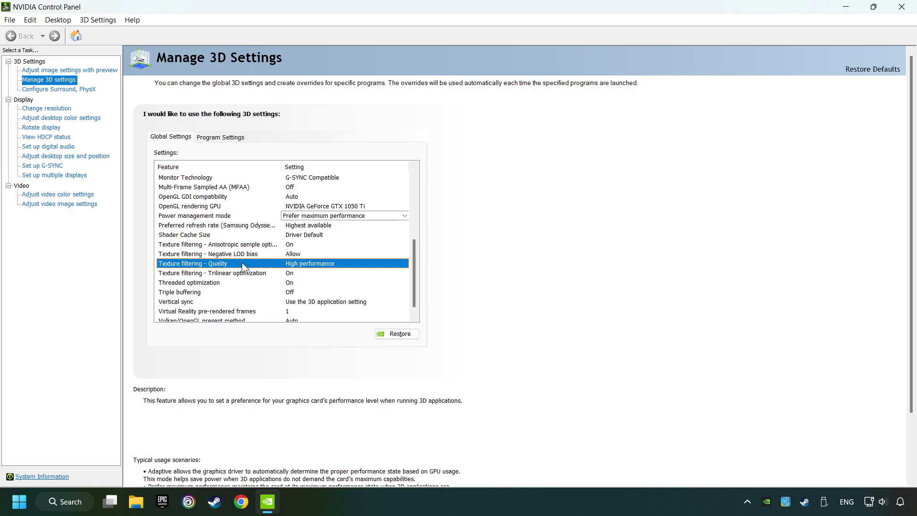
pyautogui.click(306, 263)
pyautogui.click(330, 263)
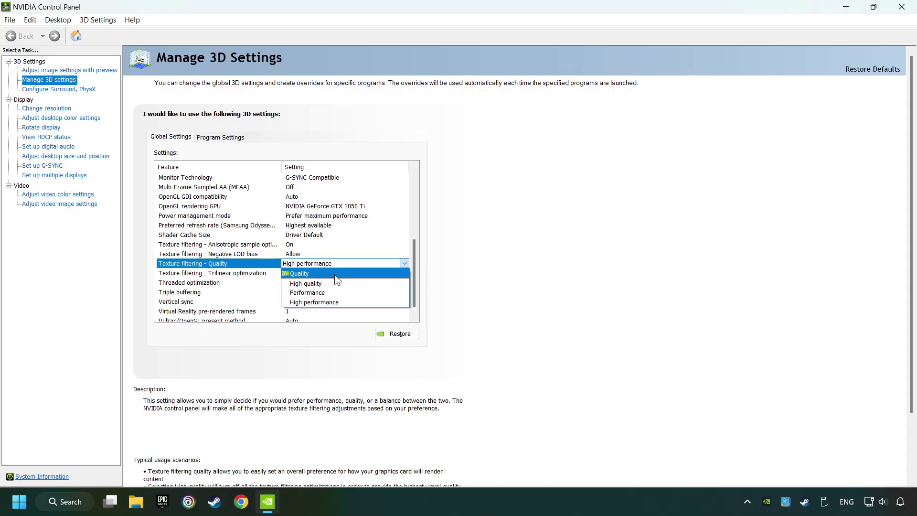
pyautogui.click(340, 302)
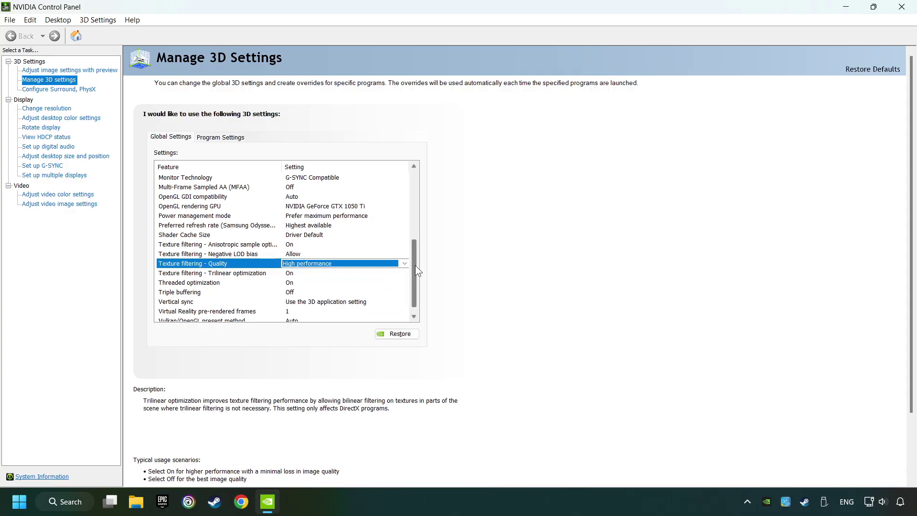
# Set Vertical sync to Off, apply the global 3D settings, and close NVIDIA Control Panel.
pyautogui.scroll(-1, 416, 269)
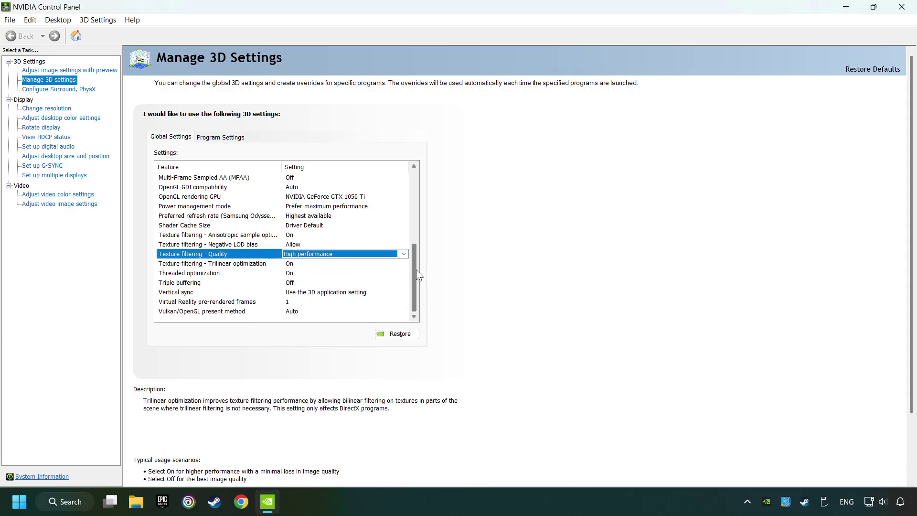
pyautogui.click(314, 292)
pyautogui.click(307, 292)
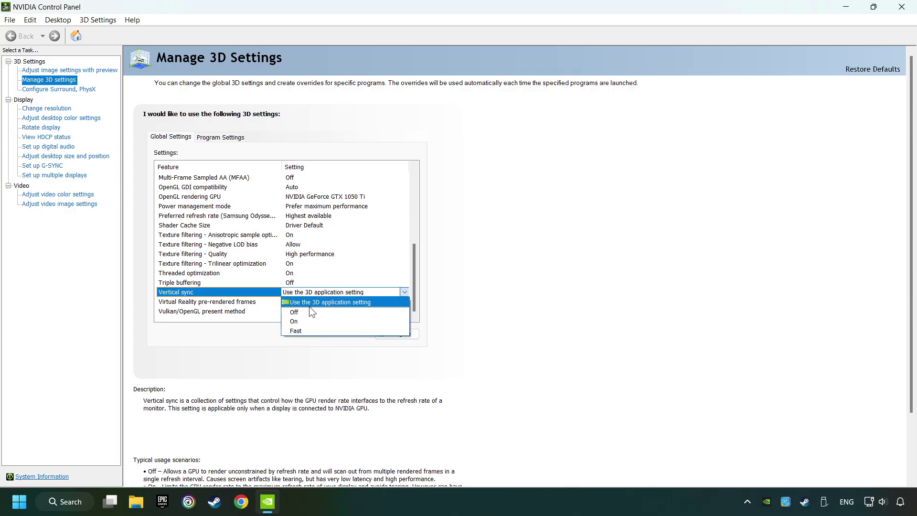
pyautogui.click(319, 312)
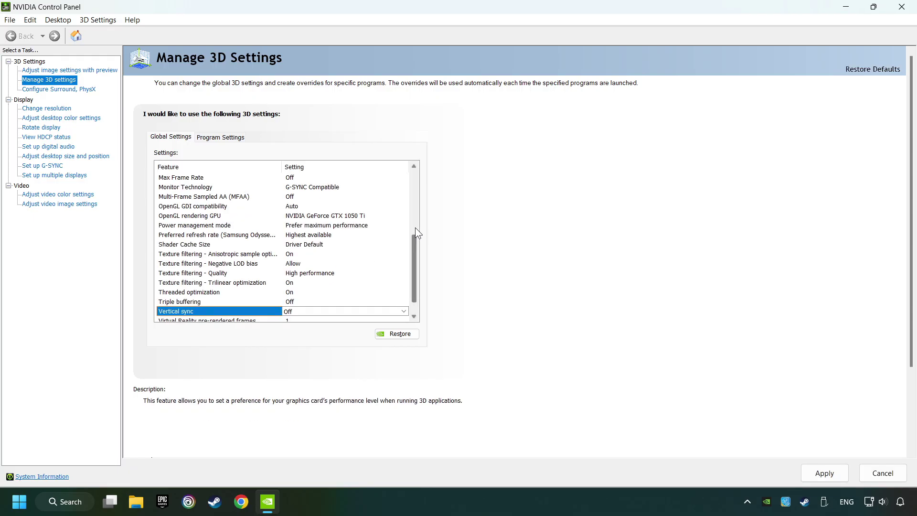
pyautogui.scroll(-1, 417, 238)
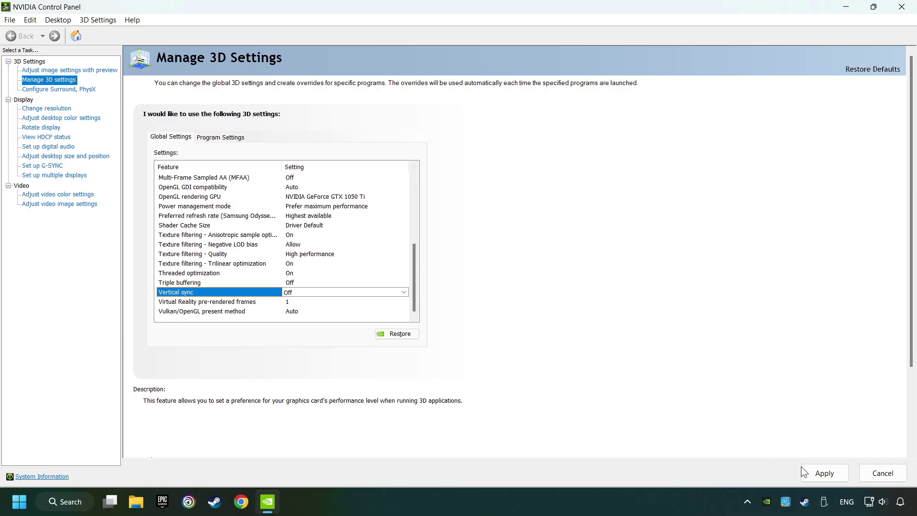
pyautogui.click(819, 472)
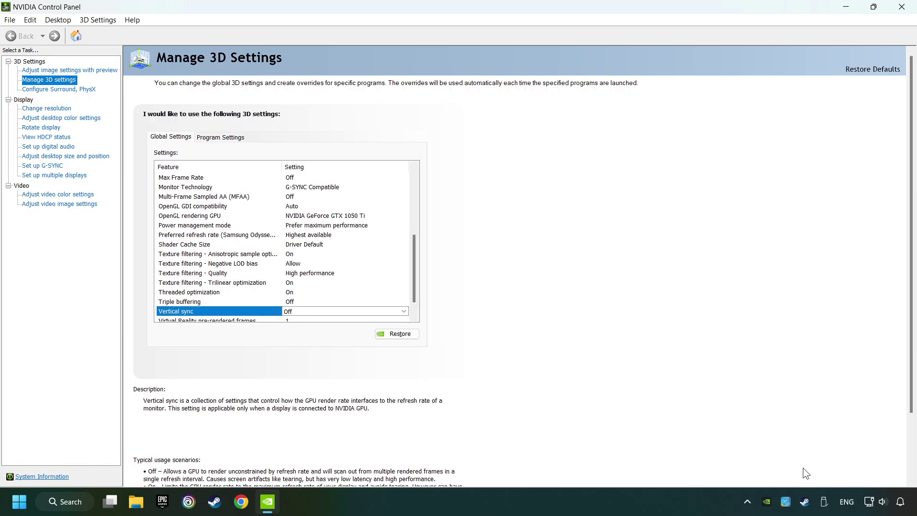
pyautogui.click(902, 9)
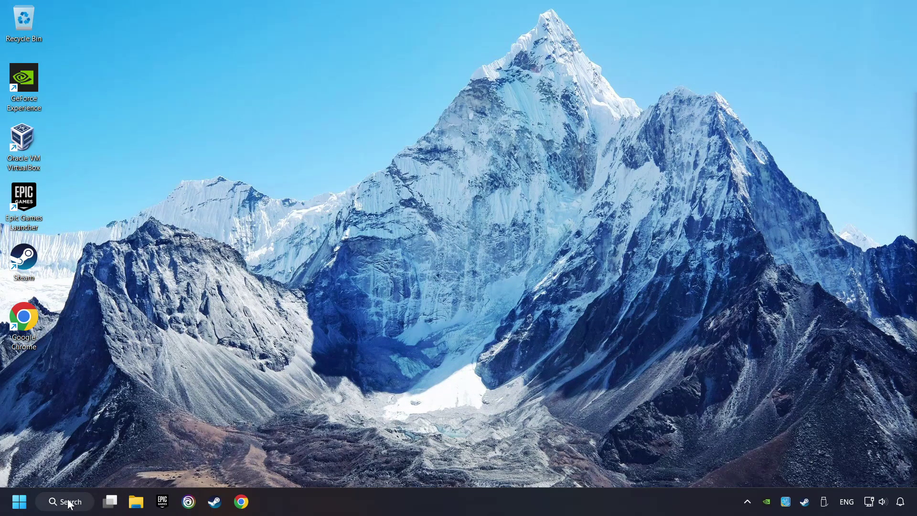
# Search Windows for "msc" and open System Configuration.
pyautogui.click(69, 504)
pyautogui.write('m')
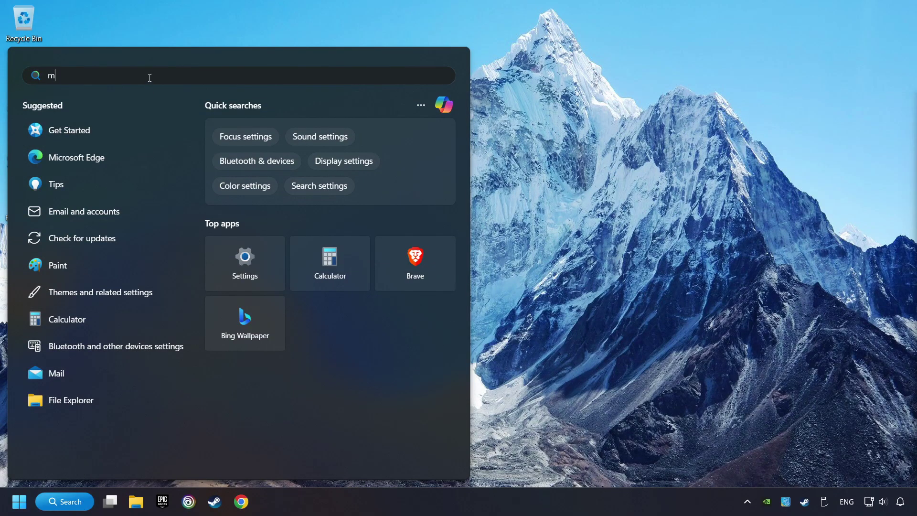
pyautogui.write('sc')
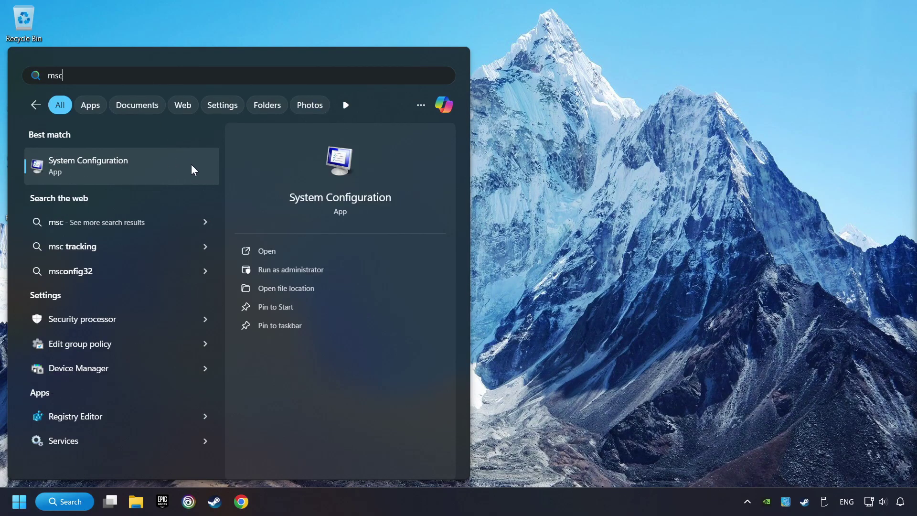
pyautogui.click(191, 166)
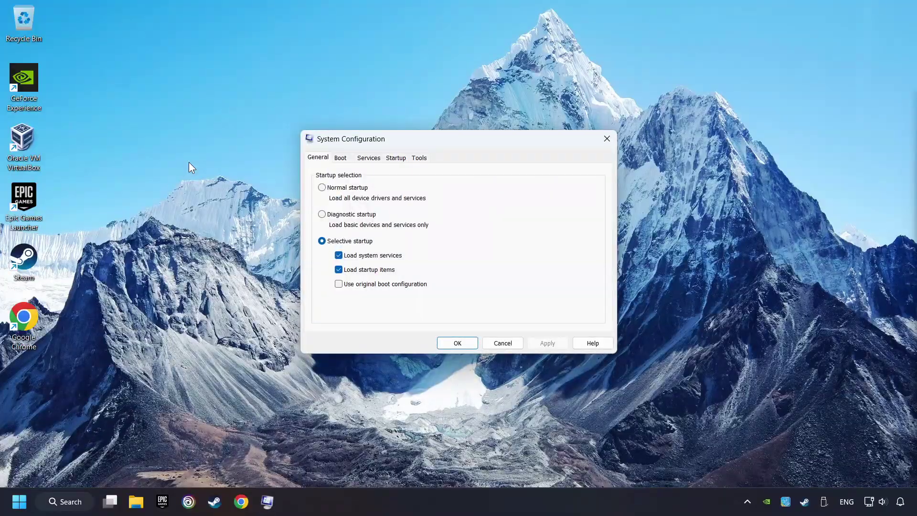
# Enable Number of processors in the advanced boot options, set it to 8, and confirm.
pyautogui.click(346, 160)
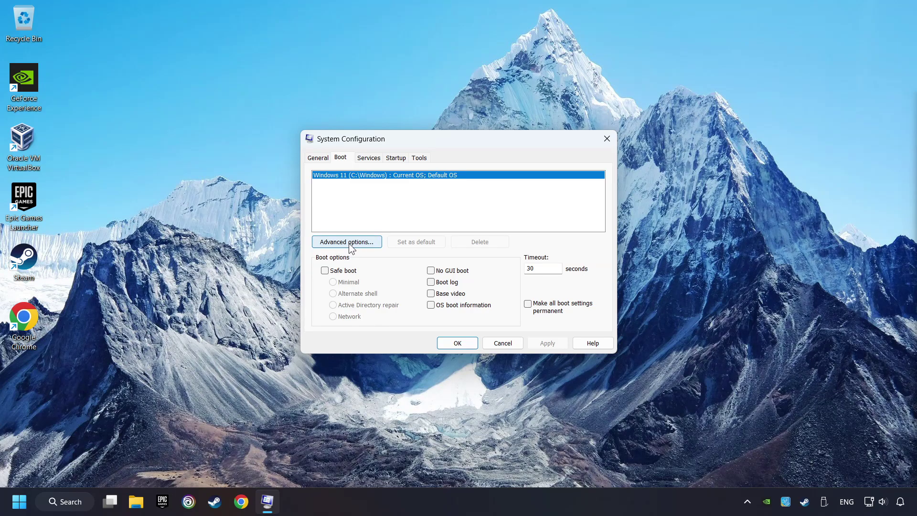
pyautogui.click(349, 243)
pyautogui.click(364, 160)
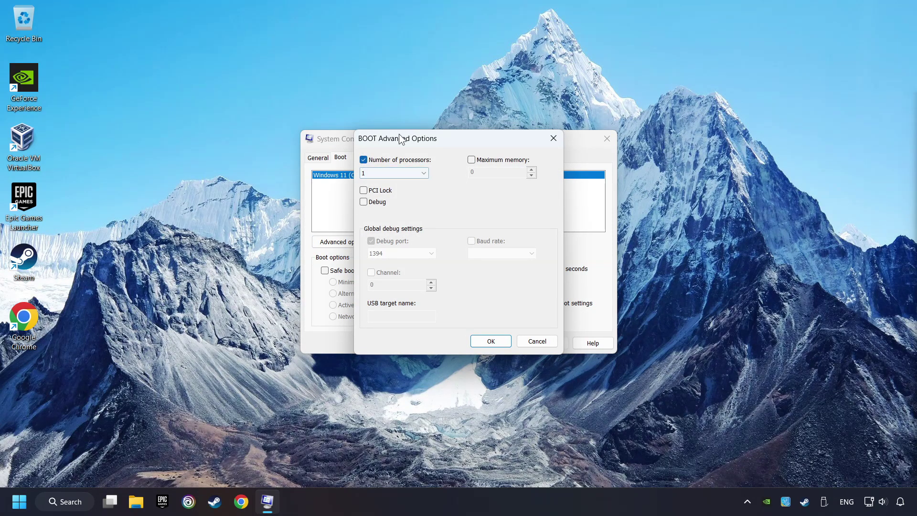
pyautogui.click(410, 173)
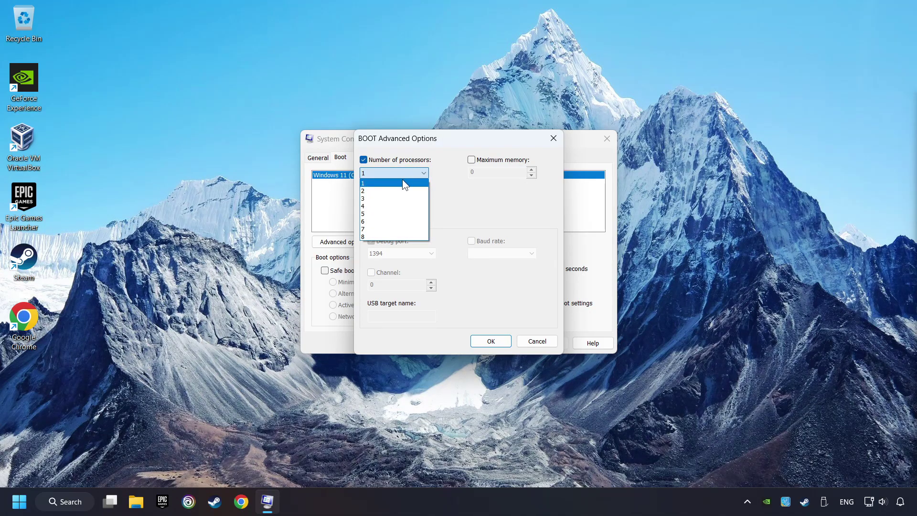
pyautogui.click(399, 236)
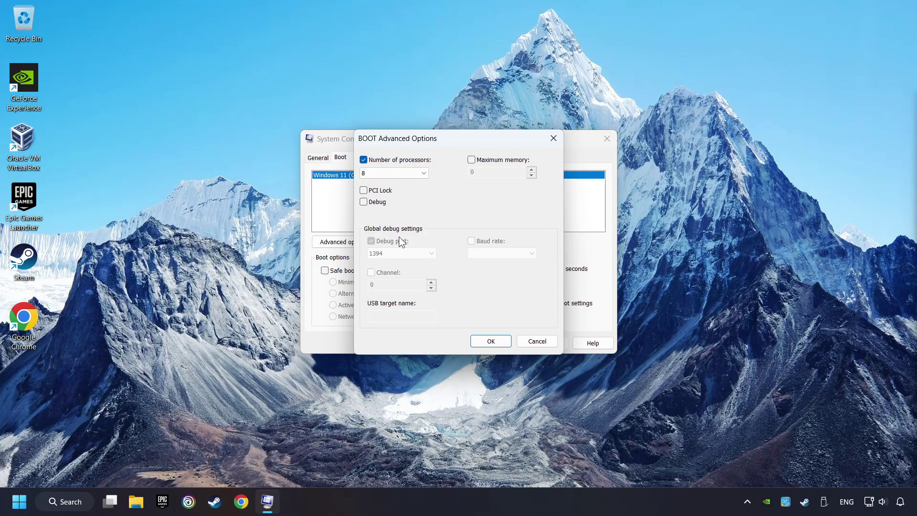
pyautogui.click(487, 343)
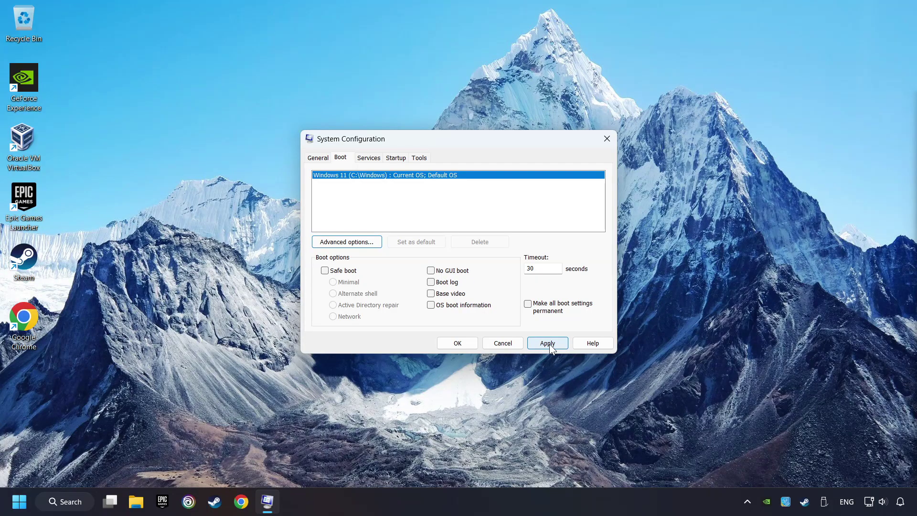
# Apply the boot configuration changes and exit System Configuration without restarting.
pyautogui.click(549, 343)
pyautogui.click(458, 344)
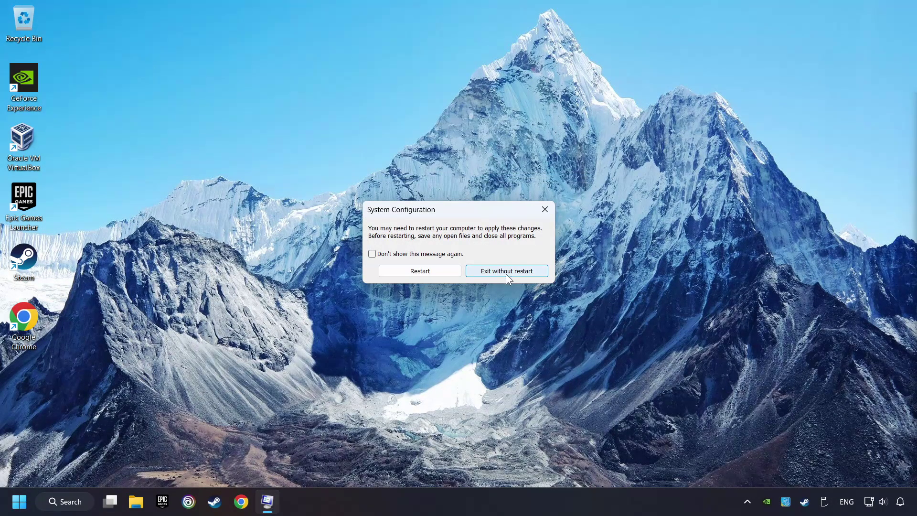
pyautogui.click(512, 277)
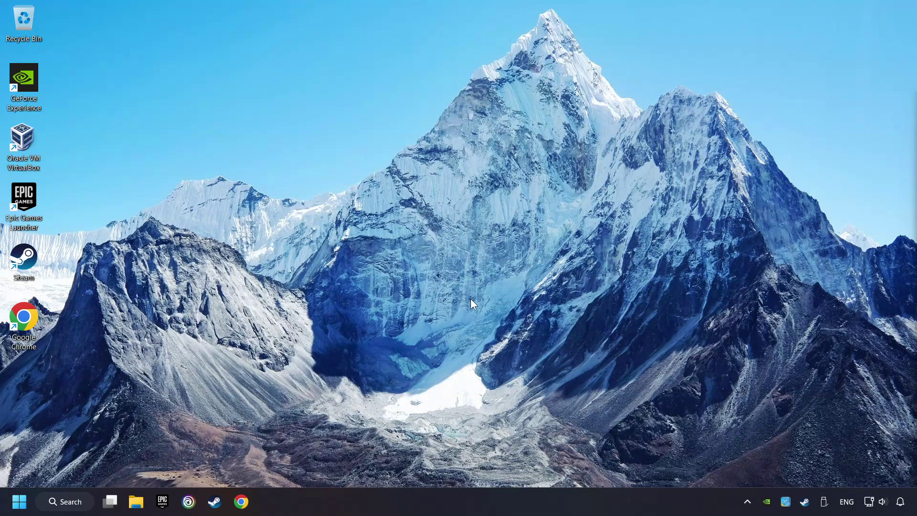
# Disable EpicGamesLauncher.exe in Task Manager's startup apps and close Task Manager.
pyautogui.rightClick(468, 503)
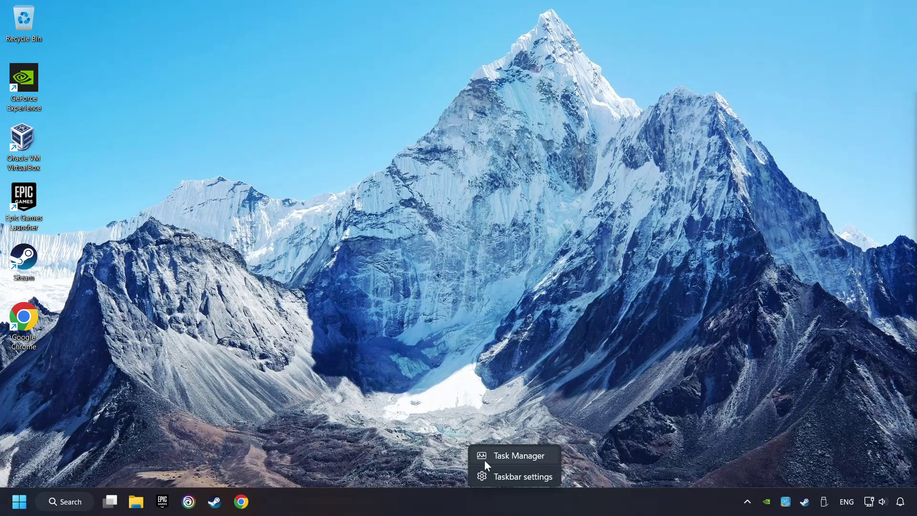
pyautogui.click(527, 454)
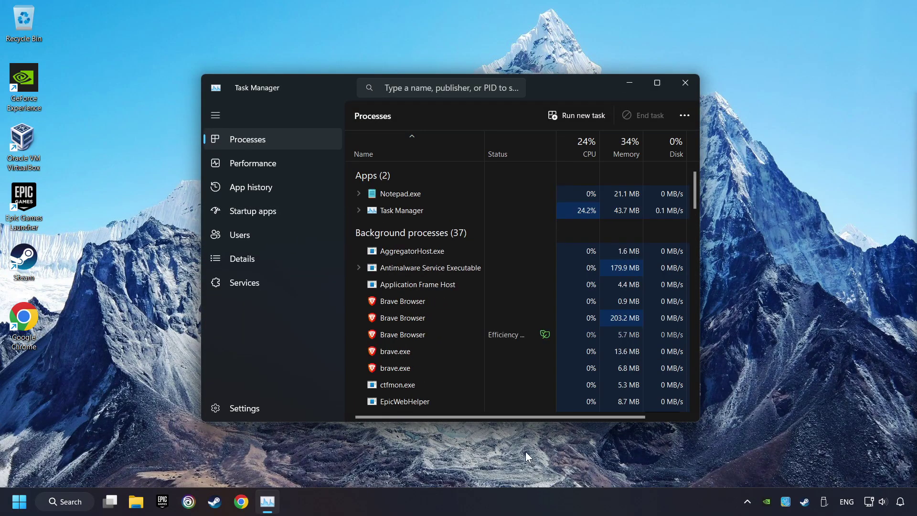
pyautogui.click(299, 213)
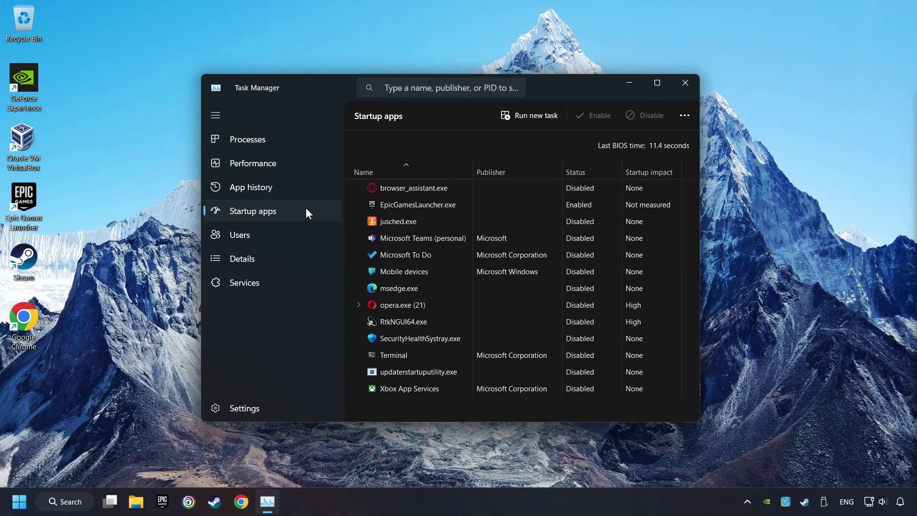
pyautogui.click(494, 206)
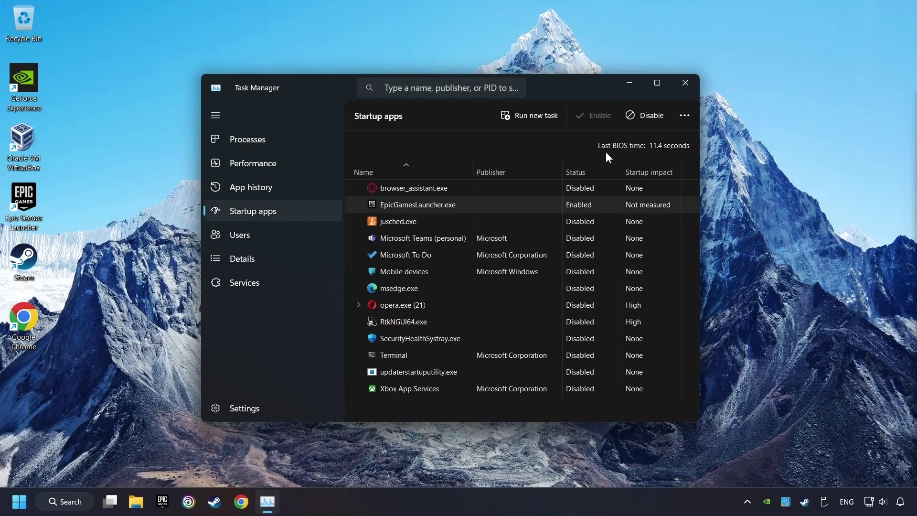
pyautogui.click(645, 117)
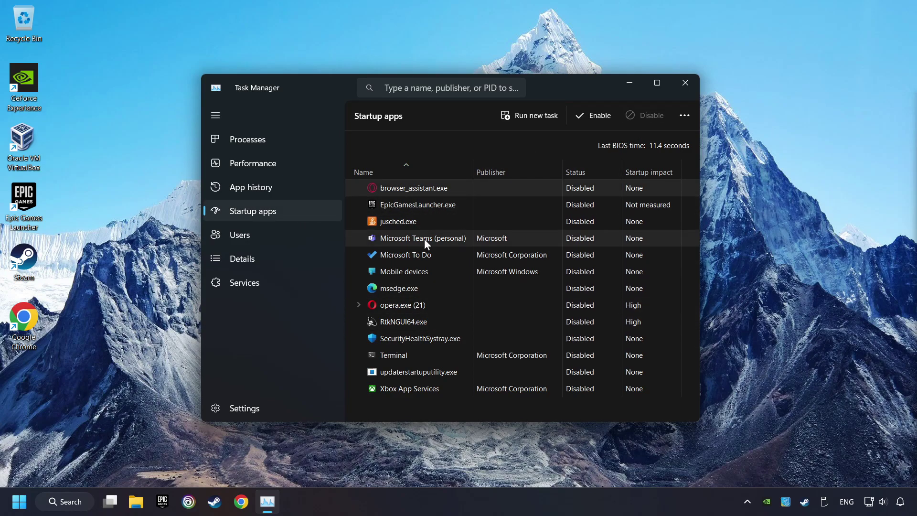
pyautogui.click(687, 84)
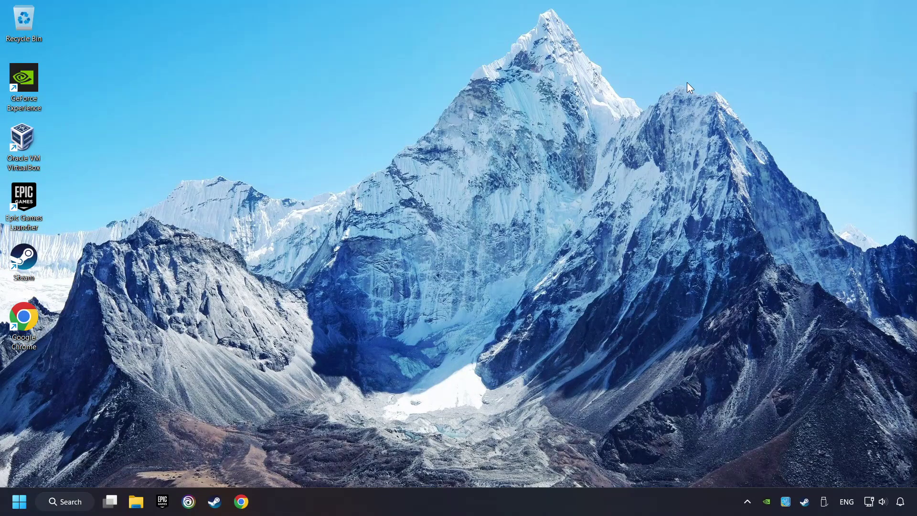
# Search Windows for "updates", run a Windows Update check, and close Settings.
pyautogui.click(66, 502)
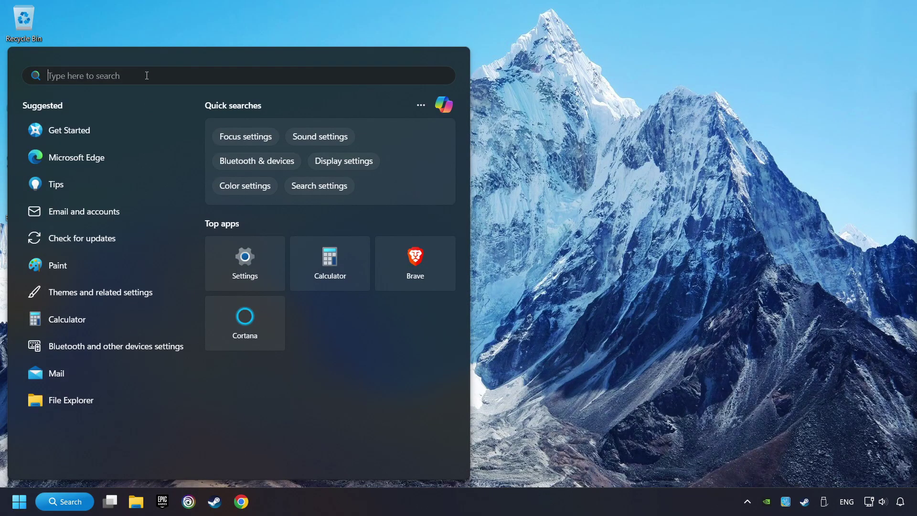
pyautogui.write('updates')
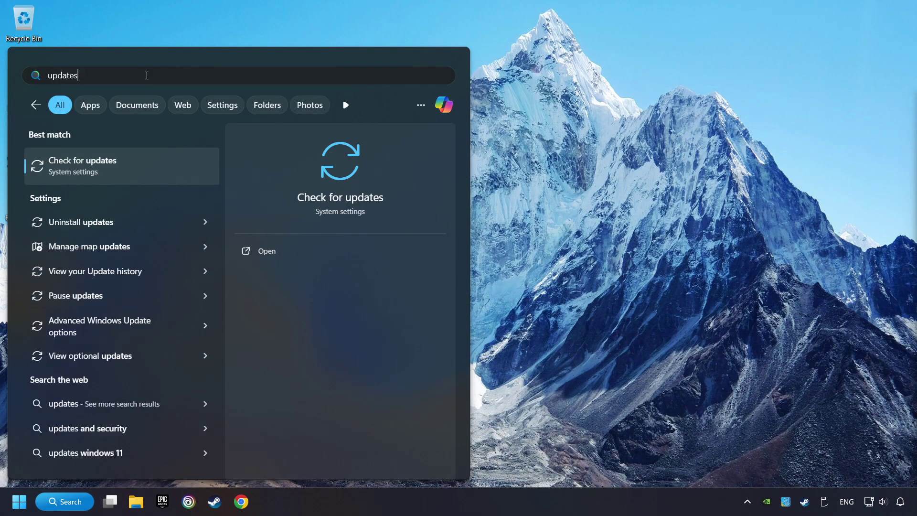
pyautogui.click(173, 168)
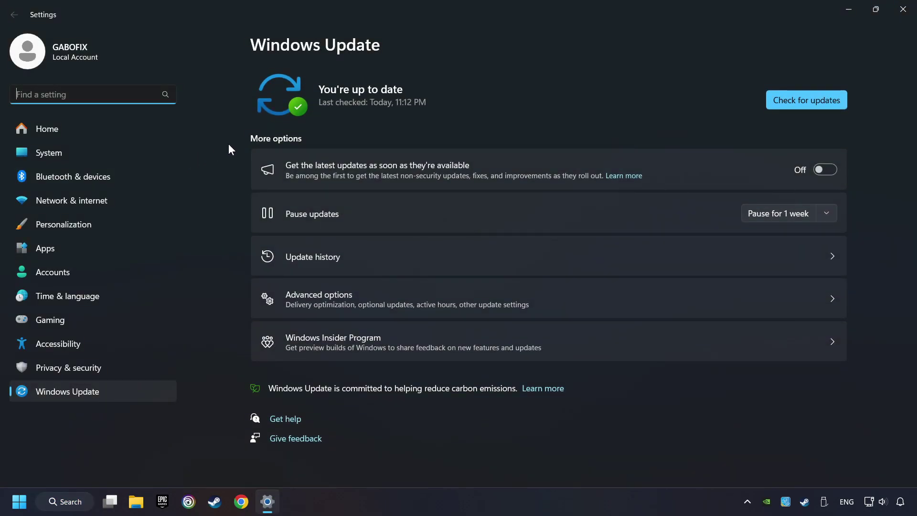
pyautogui.click(814, 99)
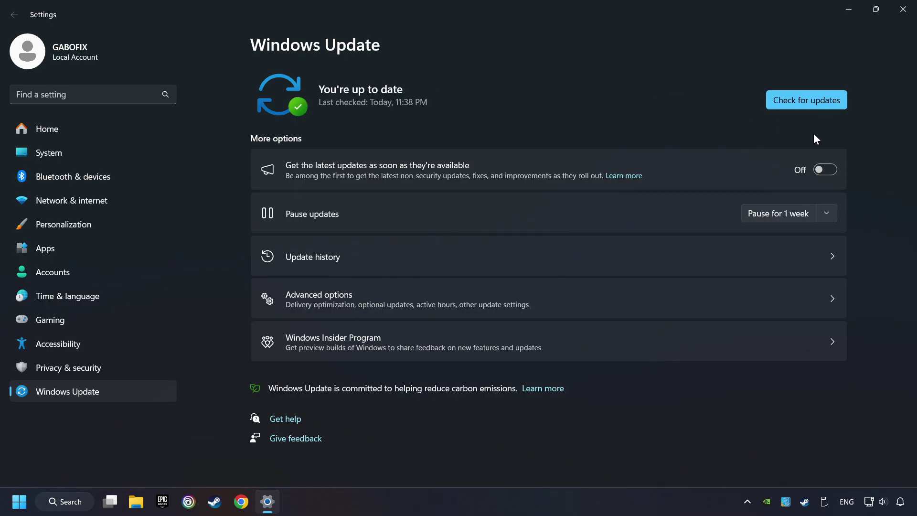
pyautogui.click(902, 10)
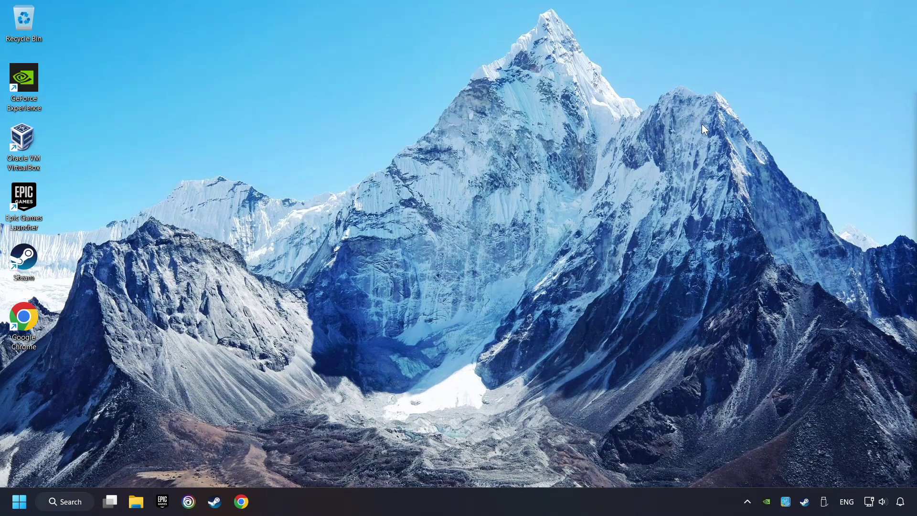
# Search Windows for "performance", open Performance Options, and apply Adjust for best performance to the visual effects.
pyautogui.click(71, 502)
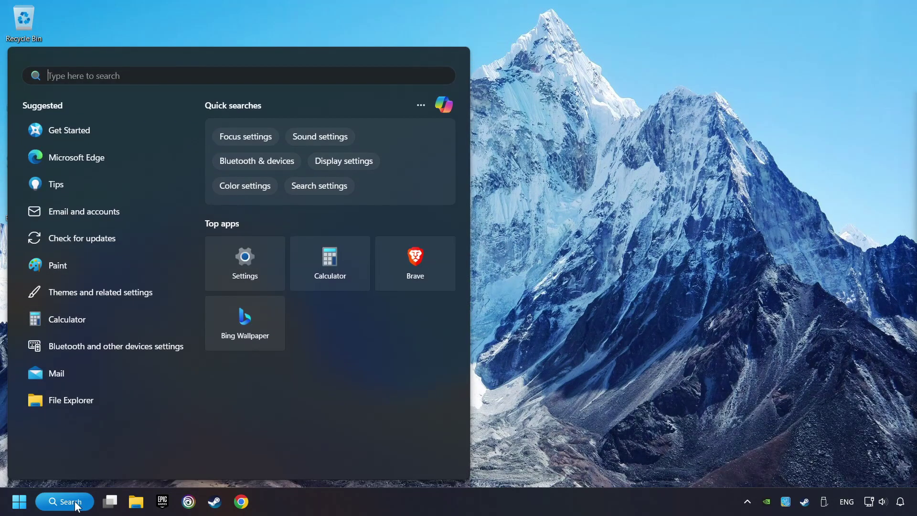
pyautogui.write('performance')
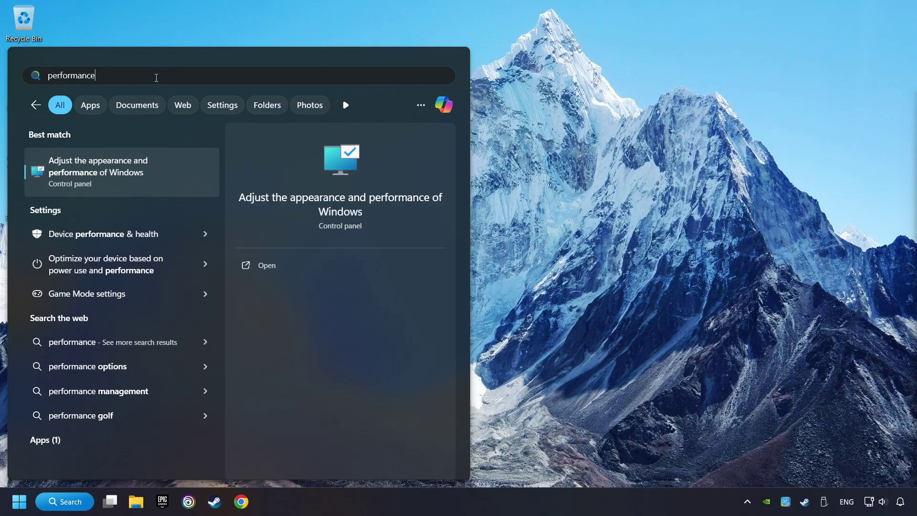
pyautogui.click(159, 173)
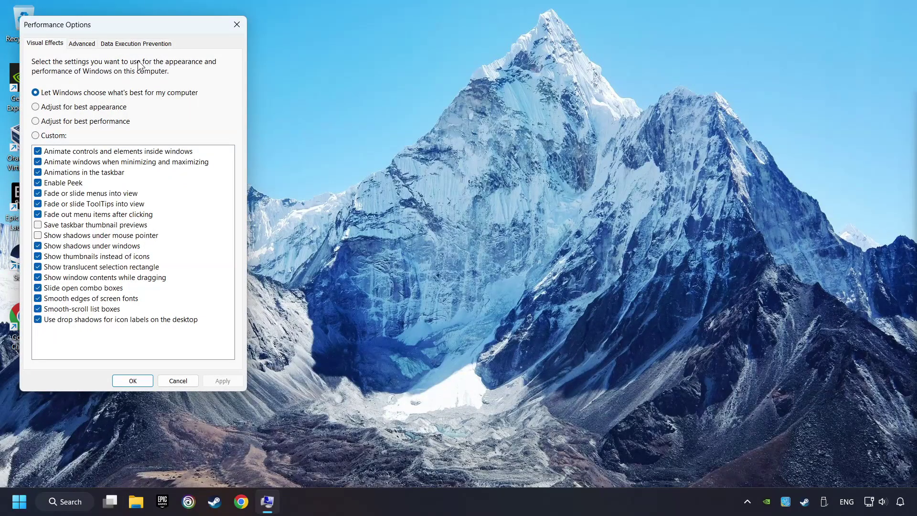
pyautogui.moveTo(191, 50); pyautogui.dragTo(433, 66)
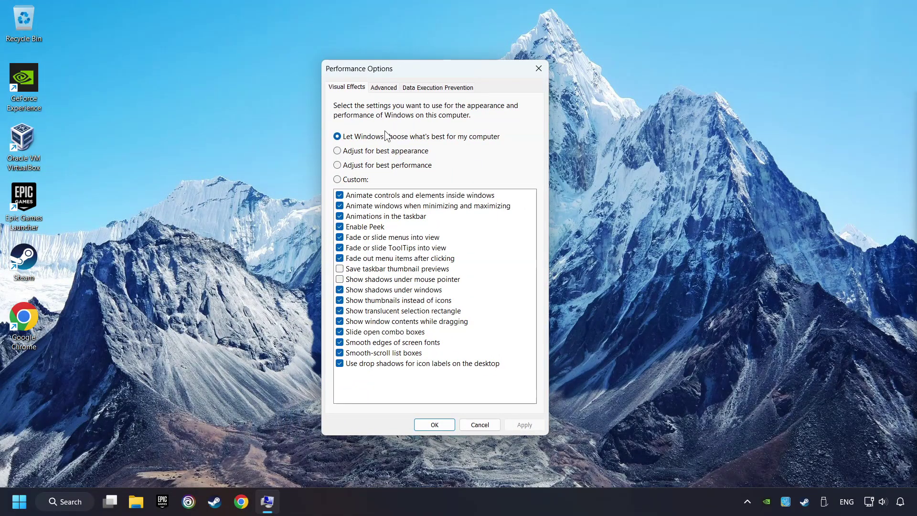
pyautogui.click(337, 165)
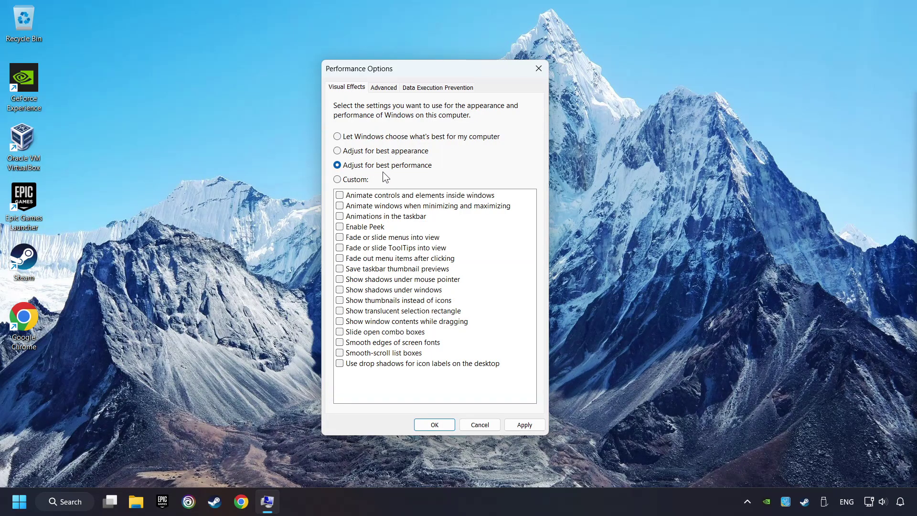
pyautogui.click(523, 426)
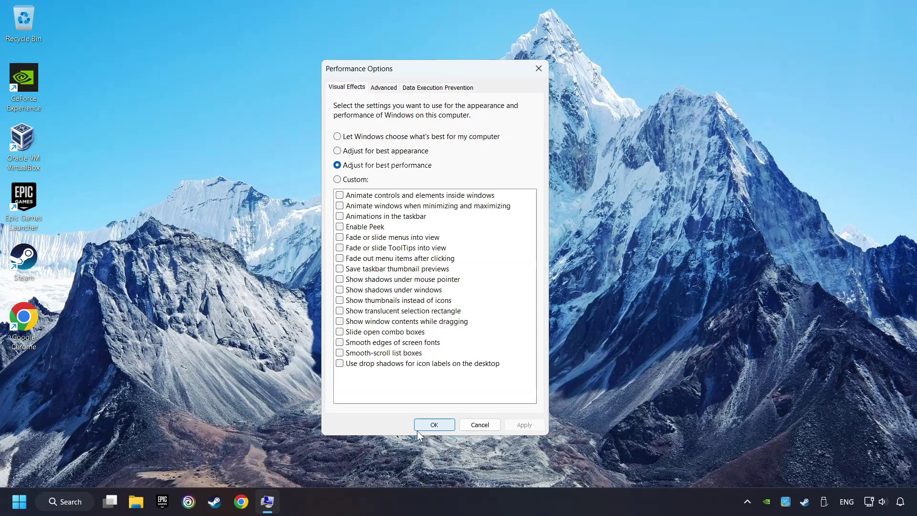
pyautogui.click(435, 425)
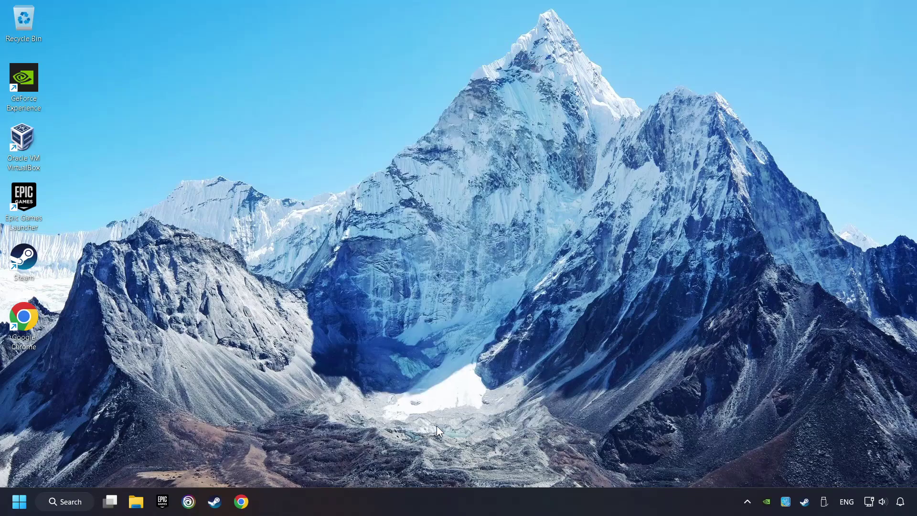
# Open the Start menu.
pyautogui.click(19, 501)
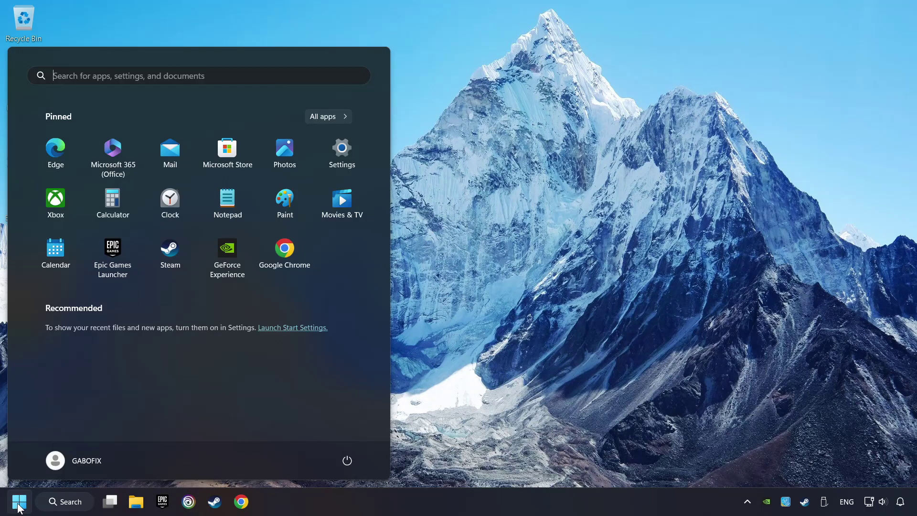